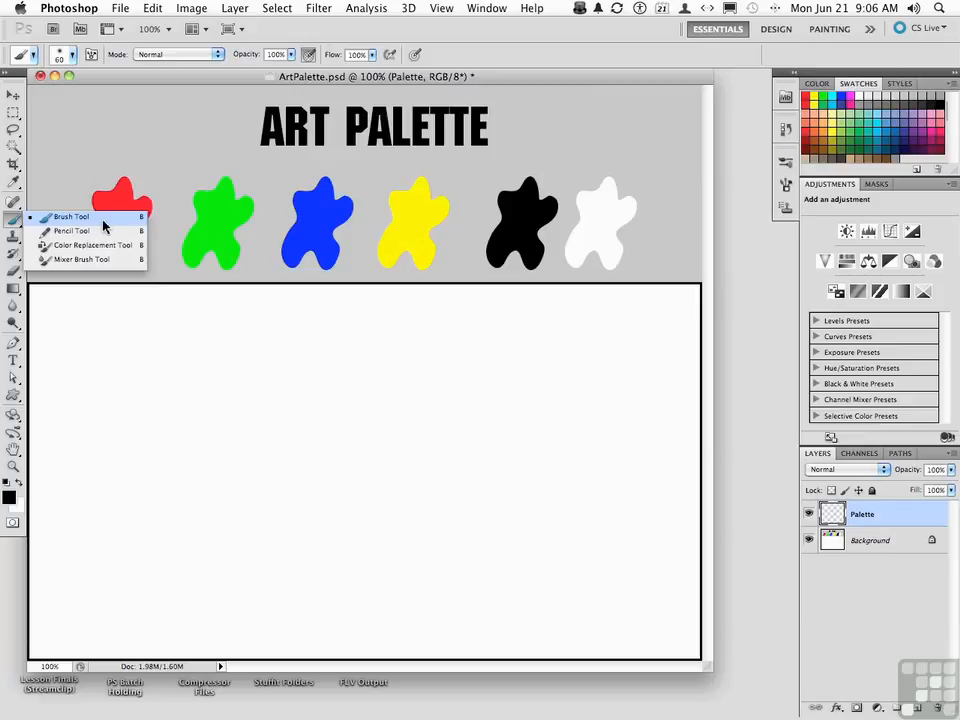
Paint a wavy medium-blue stroke across the upper part of the white canvas area with the Brush tool
{"action": "left_click", "coordinate": [103, 219]}
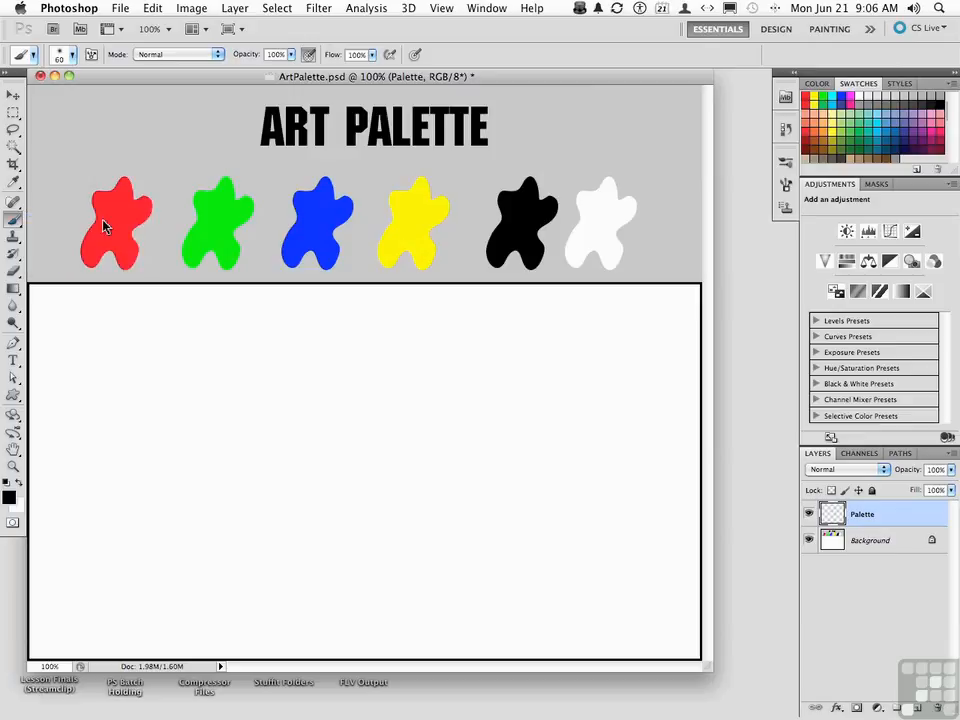
{"action": "left_click", "coordinate": [893, 131]}
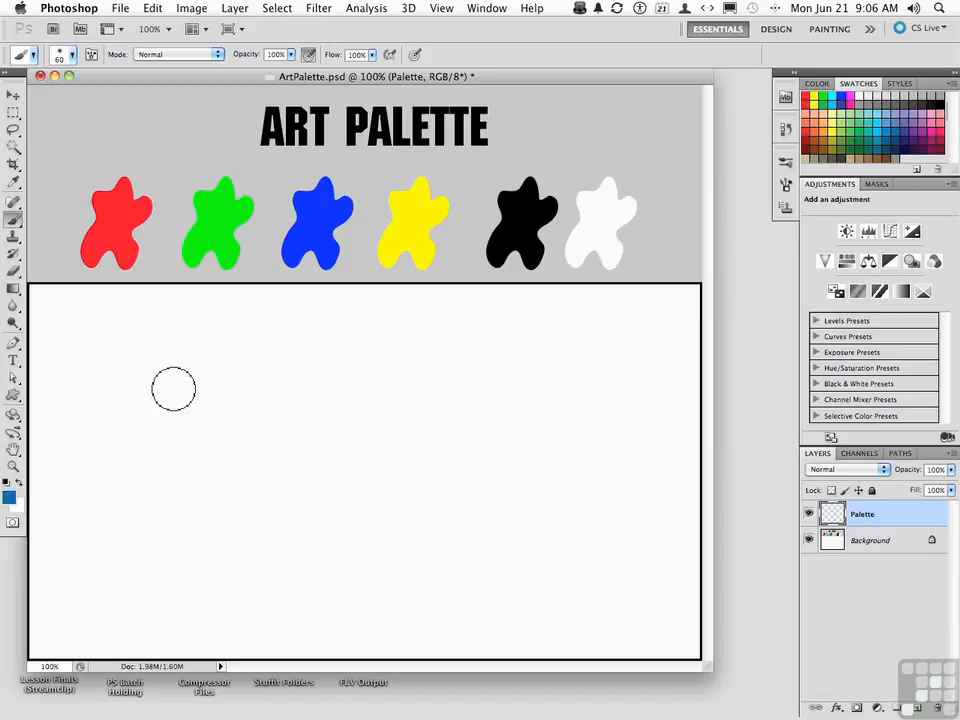
{"action": "mouse_move", "coordinate": [126, 376]}
{"action": "left_mouse_down"}
{"action": "mouse_move", "coordinate": [178, 362]}
{"action": "mouse_move", "coordinate": [225, 397]}
{"action": "mouse_move", "coordinate": [307, 365]}
{"action": "mouse_move", "coordinate": [388, 357]}
{"action": "mouse_move", "coordinate": [444, 374]}
{"action": "mouse_move", "coordinate": [549, 349]}
{"action": "left_mouse_up"}
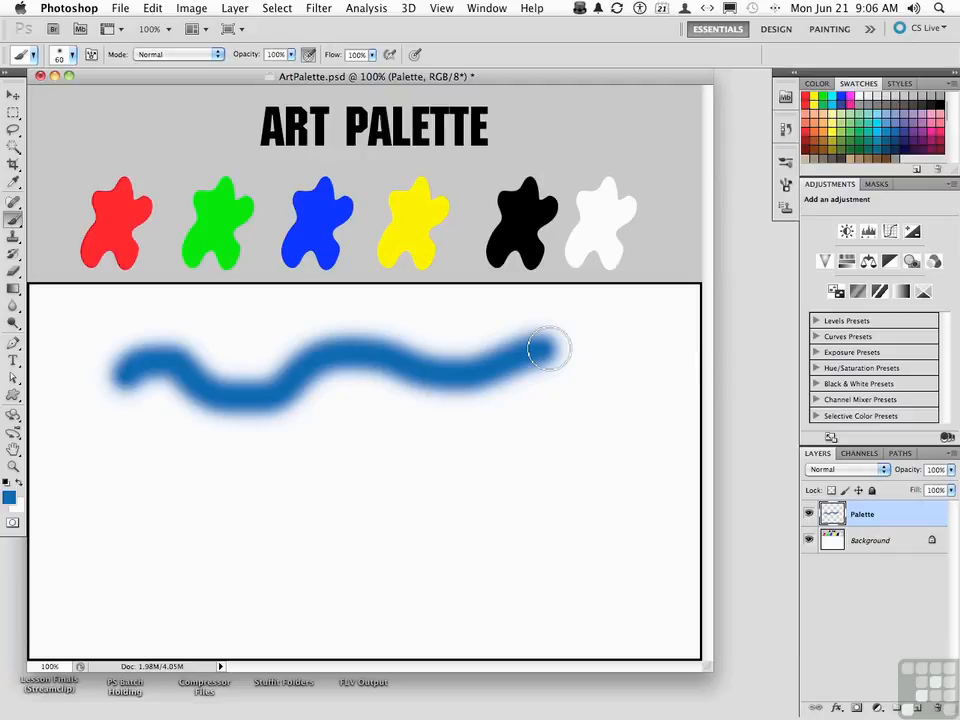
Paint a downward-pointing blue triangle below the wavy stroke from connected straight brush lines, closing it at its starting corner
{"action": "left_click", "coordinate": [124, 448]}
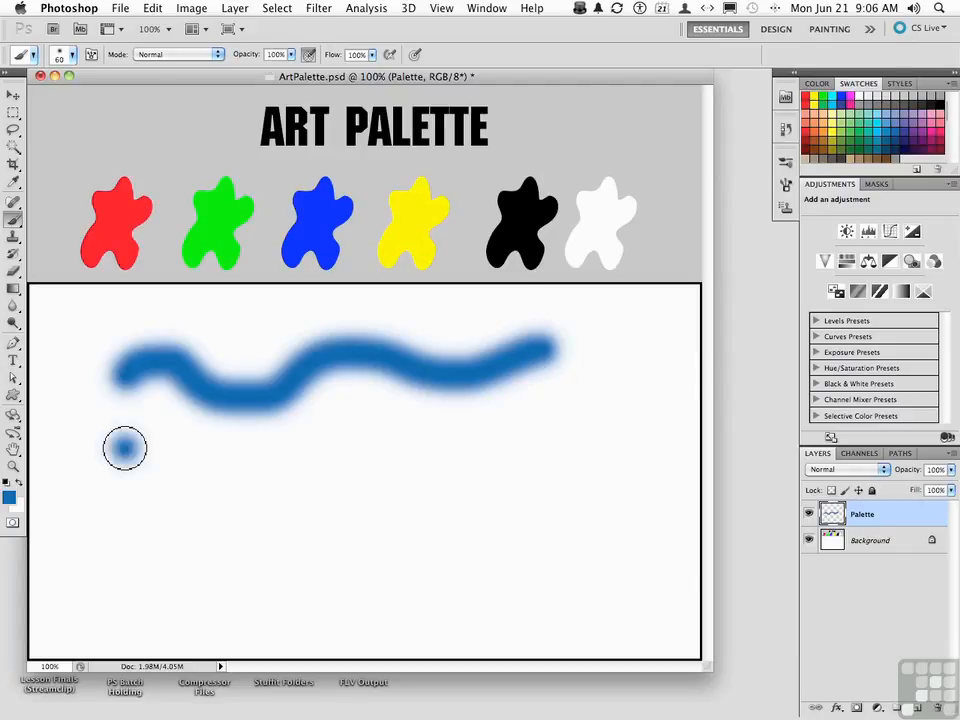
{"action": "mouse_move", "coordinate": [129, 449]}
{"action": "left_mouse_down"}
{"action": "mouse_move", "coordinate": [228, 449]}
{"action": "mouse_move", "coordinate": [251, 414]}
{"action": "mouse_move", "coordinate": [291, 480]}
{"action": "mouse_move", "coordinate": [326, 462]}
{"action": "mouse_move", "coordinate": [363, 412]}
{"action": "mouse_move", "coordinate": [417, 477]}
{"action": "mouse_move", "coordinate": [466, 388]}
{"action": "mouse_move", "coordinate": [530, 489]}
{"action": "mouse_move", "coordinate": [578, 385]}
{"action": "mouse_move", "coordinate": [613, 422]}
{"action": "mouse_move", "coordinate": [642, 489]}
{"action": "left_mouse_up"}
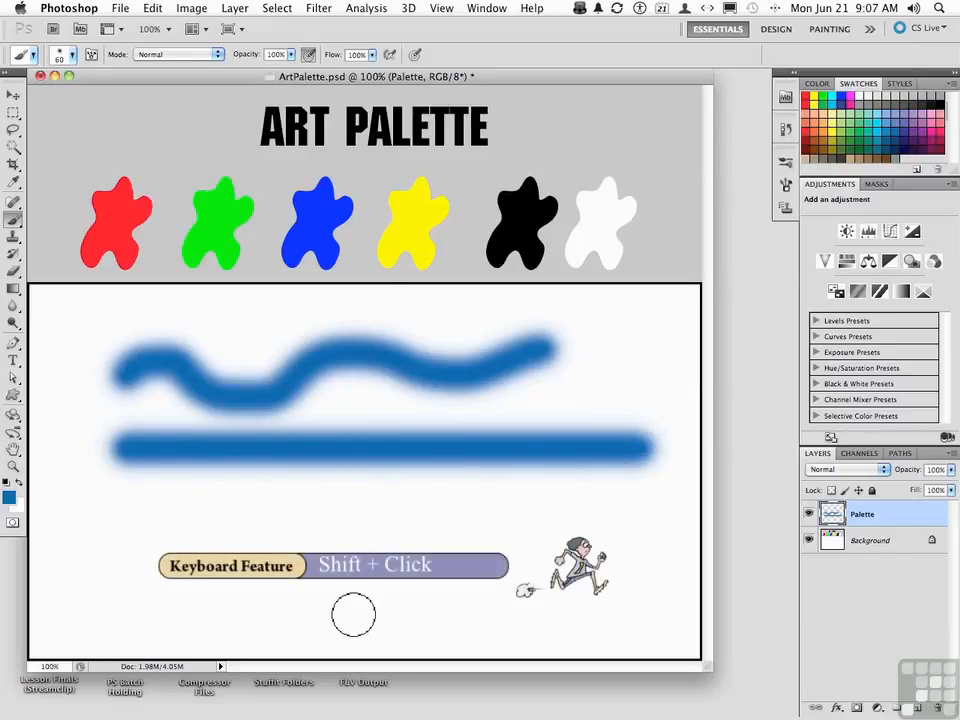
{"action": "left_click", "coordinate": [353, 614], "text": "shift"}
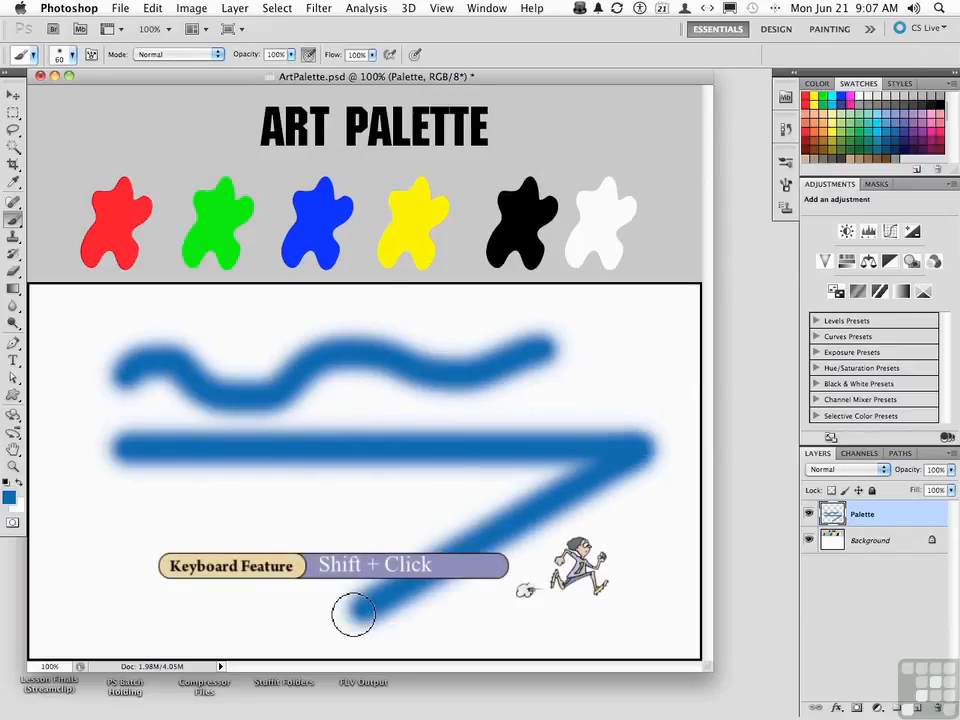
{"action": "left_click", "coordinate": [125, 452], "text": "shift"}
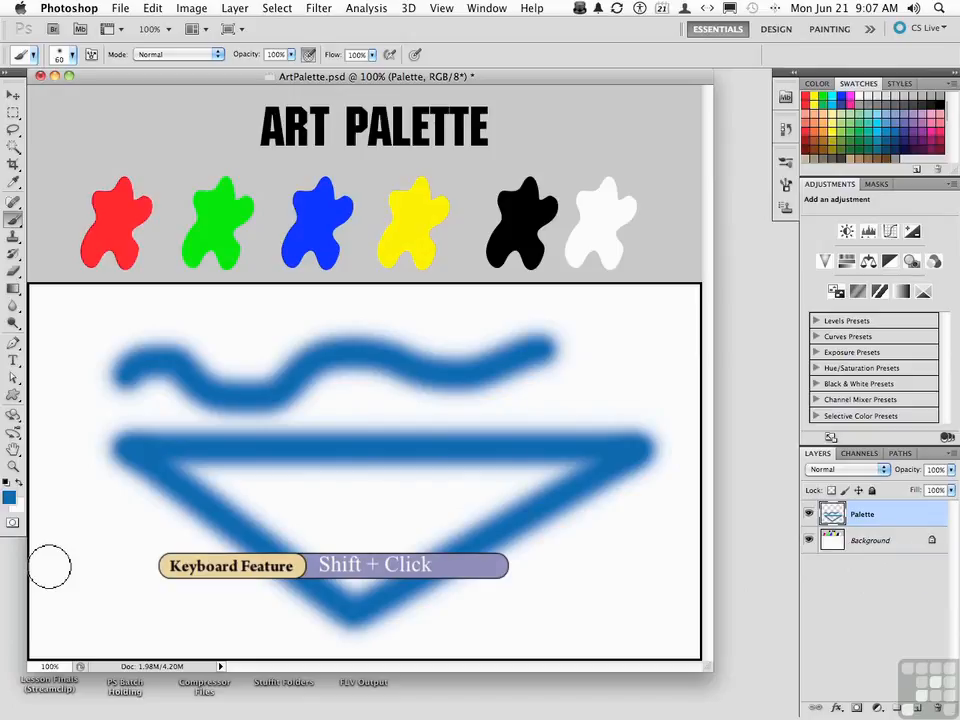
Delete all the painted strokes from the Palette layer and remove the selection
{"action": "key", "text": "super+a"}
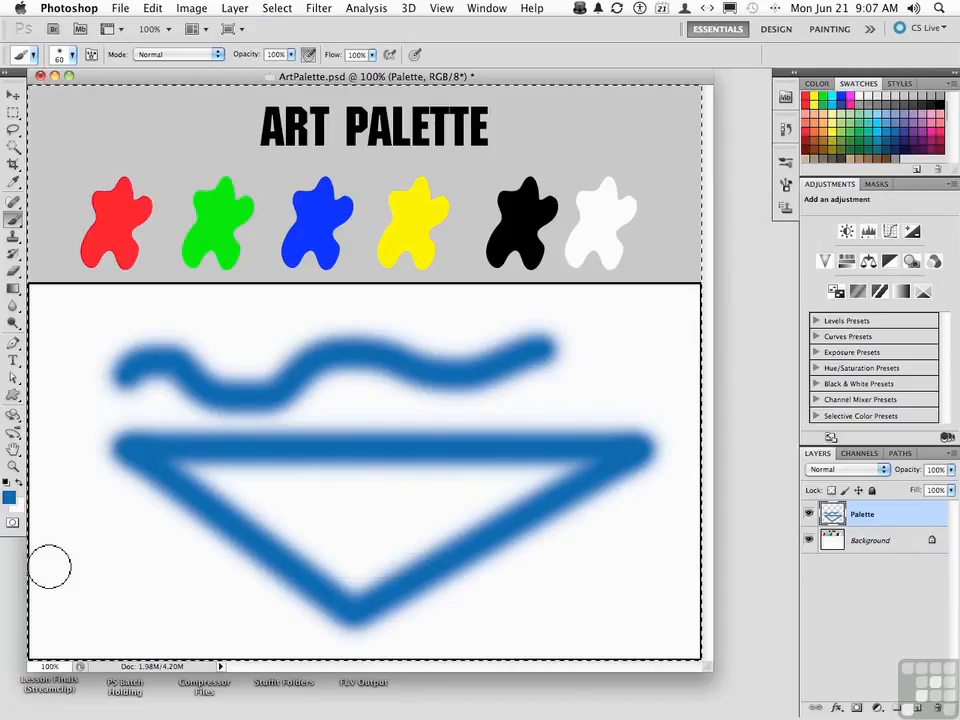
{"action": "key", "text": "Delete"}
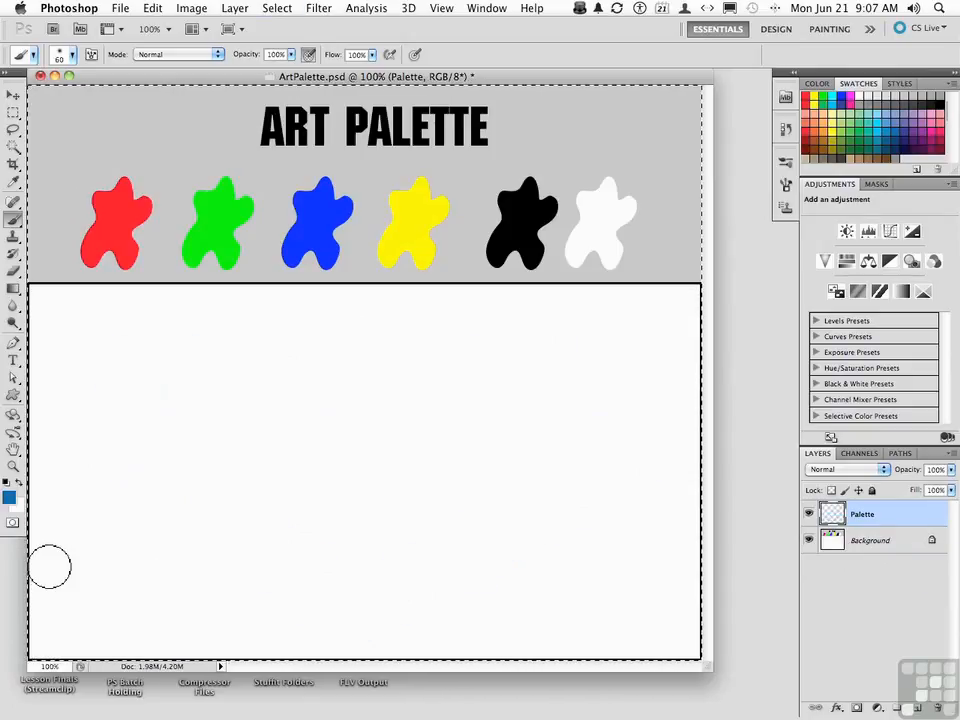
{"action": "key", "text": "super+d"}
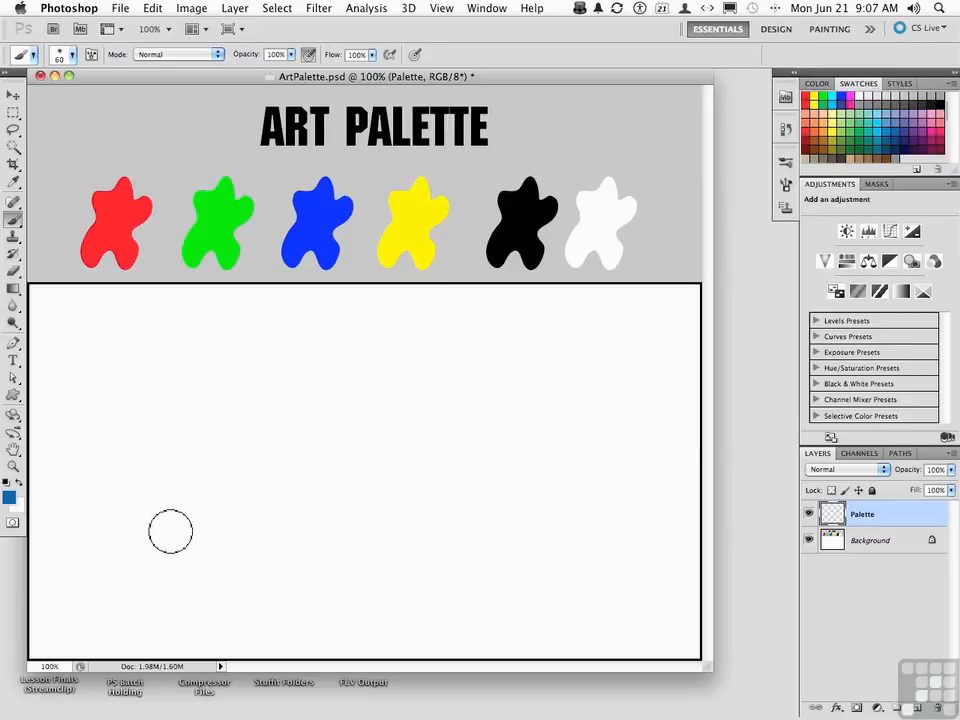
Paint a straight horizontal blue stroke, and a second one below it with the brush at 66 px size and 50% hardness
{"action": "left_click_drag", "start_coordinate": [121, 369], "coordinate": [572, 368]}
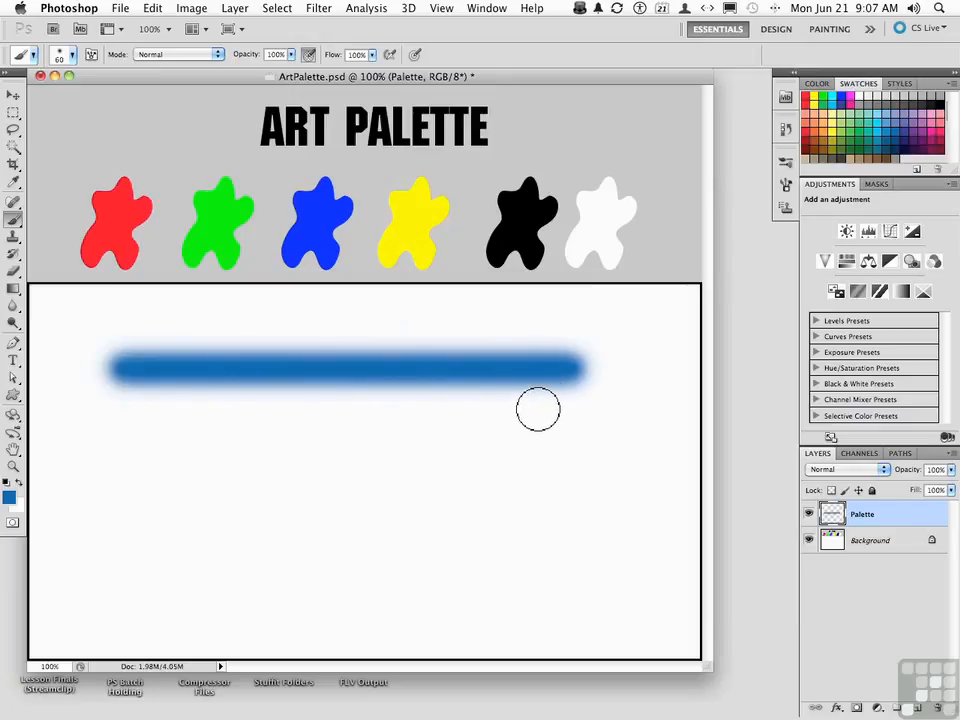
{"action": "left_click", "coordinate": [74, 55]}
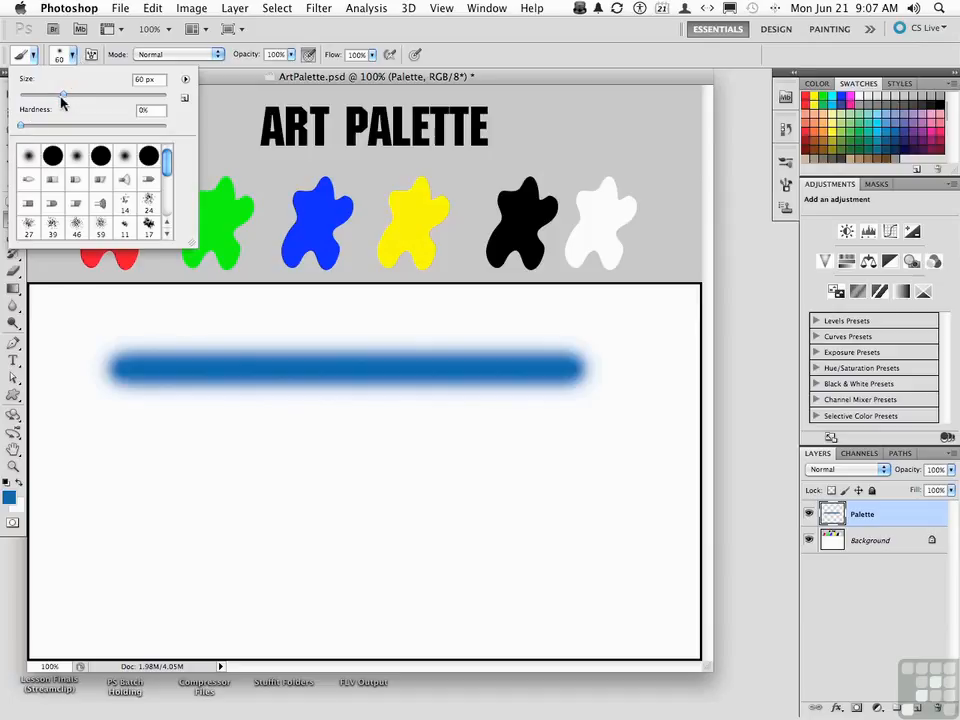
{"action": "mouse_move", "coordinate": [64, 96]}
{"action": "left_mouse_down"}
{"action": "mouse_move", "coordinate": [86, 96]}
{"action": "mouse_move", "coordinate": [66, 98]}
{"action": "left_mouse_up"}
{"action": "mouse_move", "coordinate": [19, 128]}
{"action": "left_mouse_down"}
{"action": "mouse_move", "coordinate": [180, 128]}
{"action": "mouse_move", "coordinate": [93, 129]}
{"action": "left_mouse_up"}
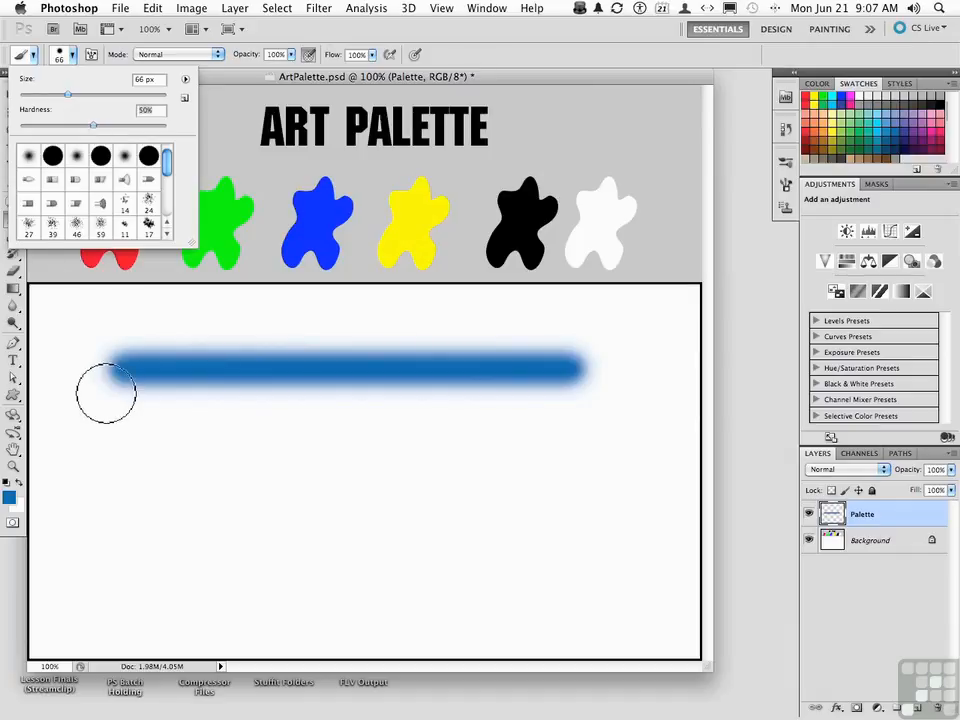
{"action": "left_click_drag", "start_coordinate": [133, 461], "coordinate": [571, 475]}
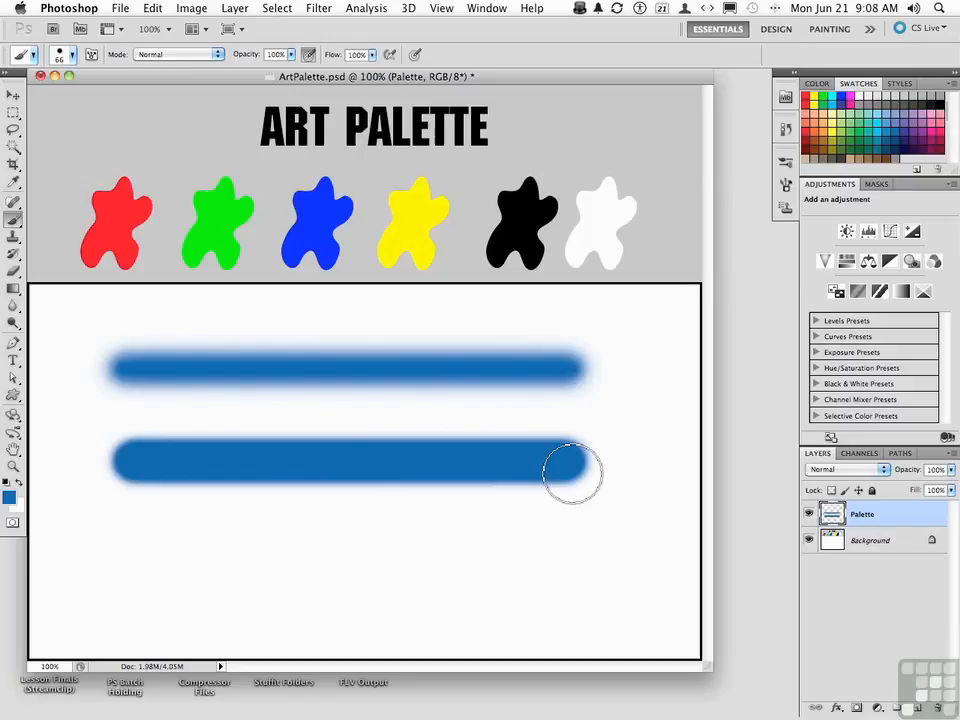
Examine the detailed brush settings, the brush presets list and the size and hardness options, and close them
{"action": "left_click", "coordinate": [91, 58]}
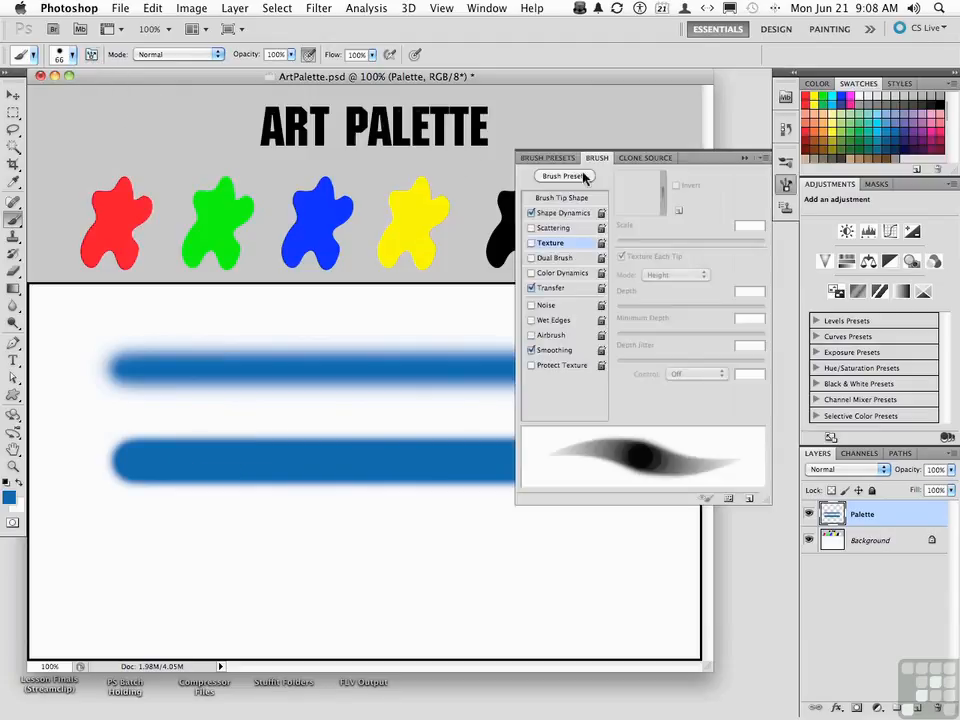
{"action": "left_click", "coordinate": [540, 158]}
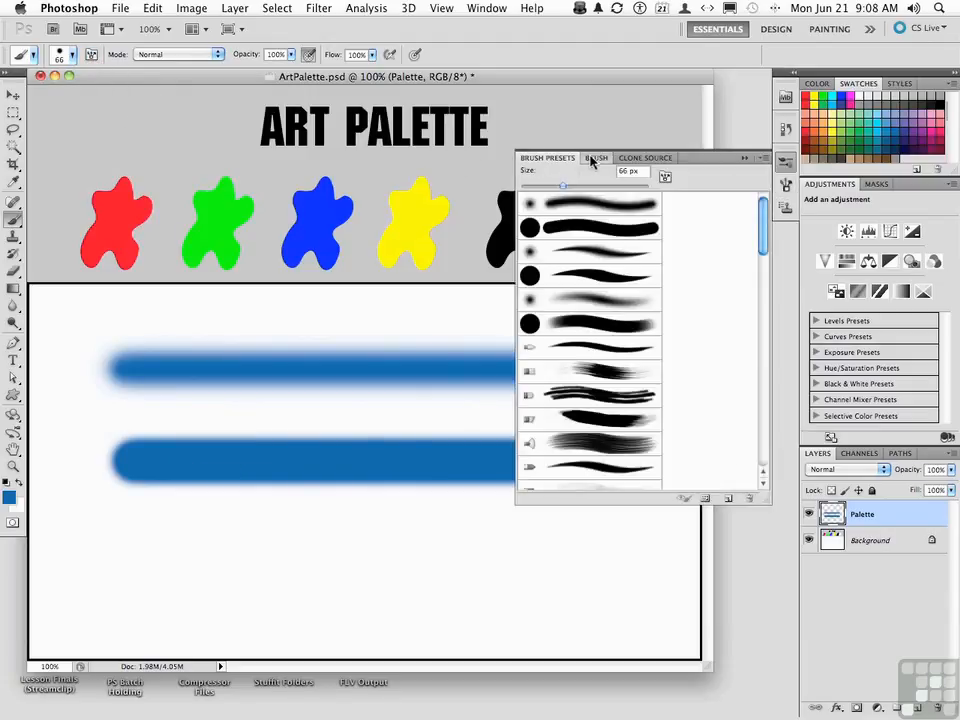
{"action": "left_click", "coordinate": [591, 158]}
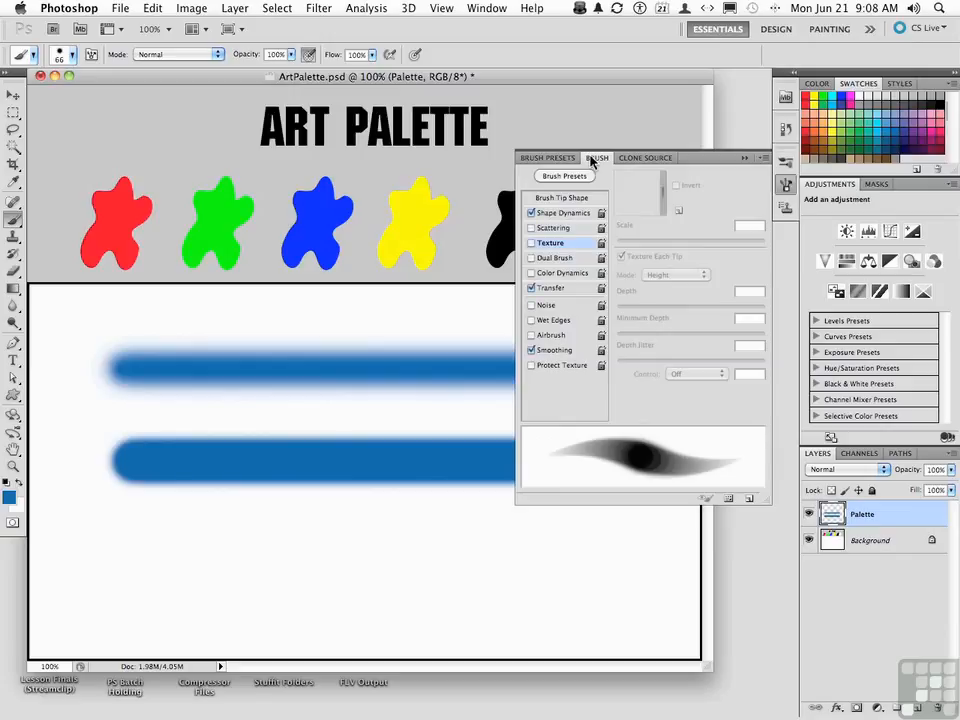
{"action": "left_click", "coordinate": [563, 158]}
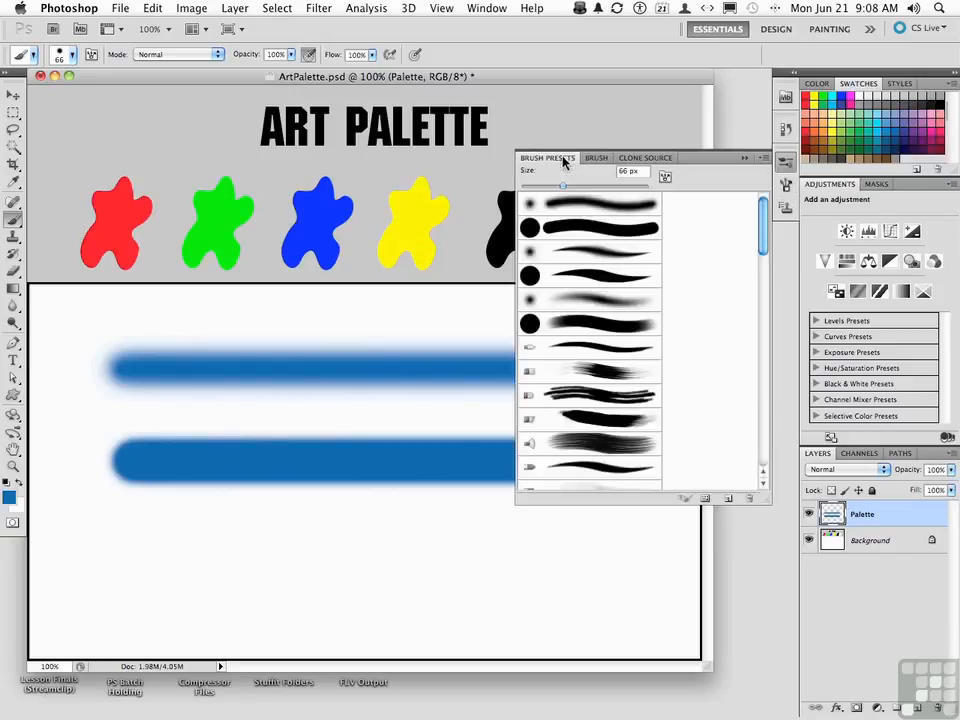
{"action": "left_click", "coordinate": [91, 58]}
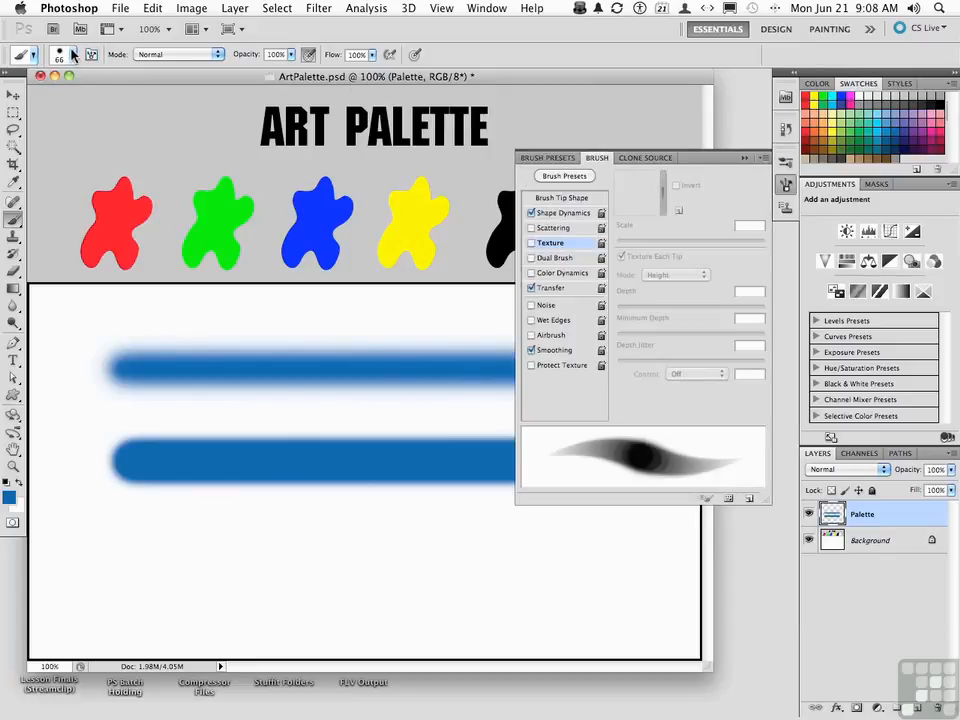
{"action": "left_click", "coordinate": [73, 57]}
{"action": "scroll", "coordinate": [85, 205], "scroll_direction": "down", "scroll_amount": 4}
{"action": "scroll", "coordinate": [91, 204], "scroll_direction": "up", "scroll_amount": 5}
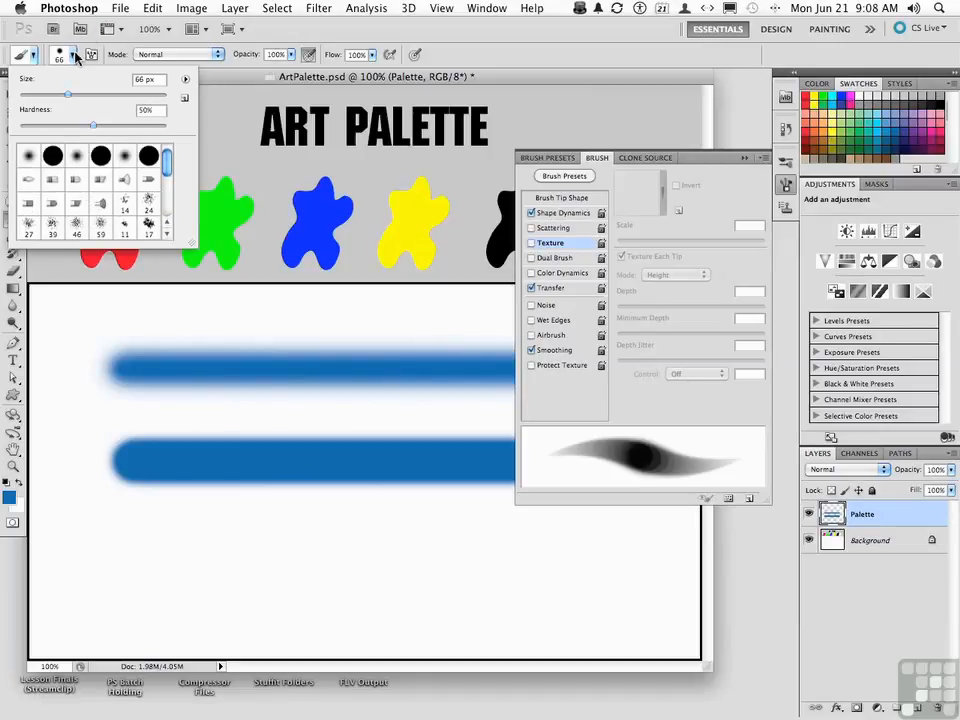
{"action": "left_click", "coordinate": [74, 56]}
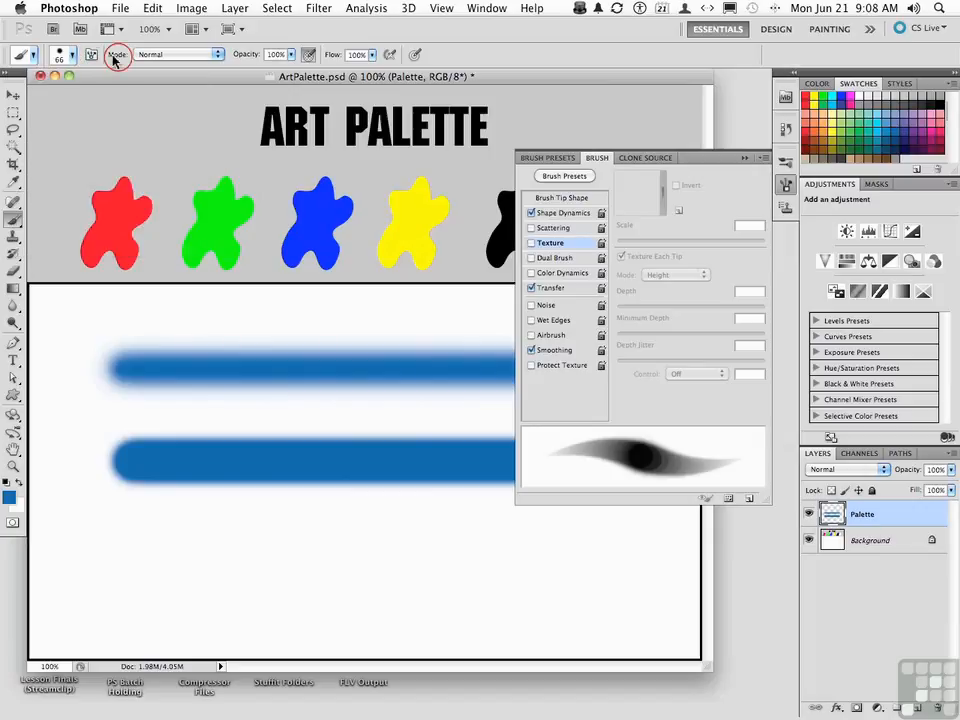
{"action": "left_click", "coordinate": [746, 157]}
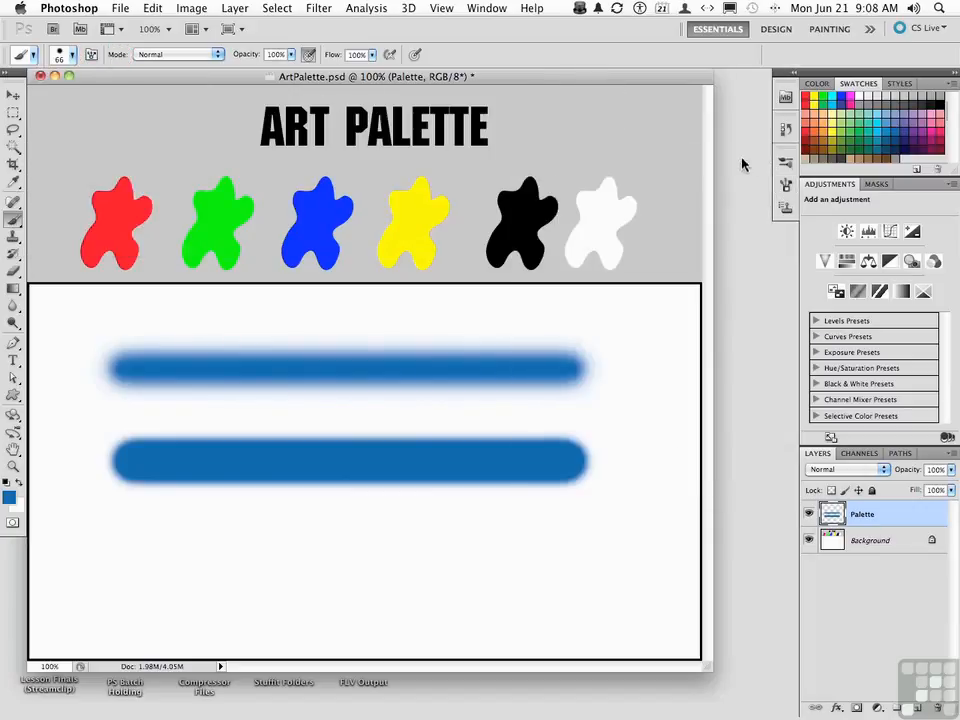
Set the brush blending mode to Color Dodge and paint a vertical stroke crossing both horizontal strokes
{"action": "left_click", "coordinate": [190, 55]}
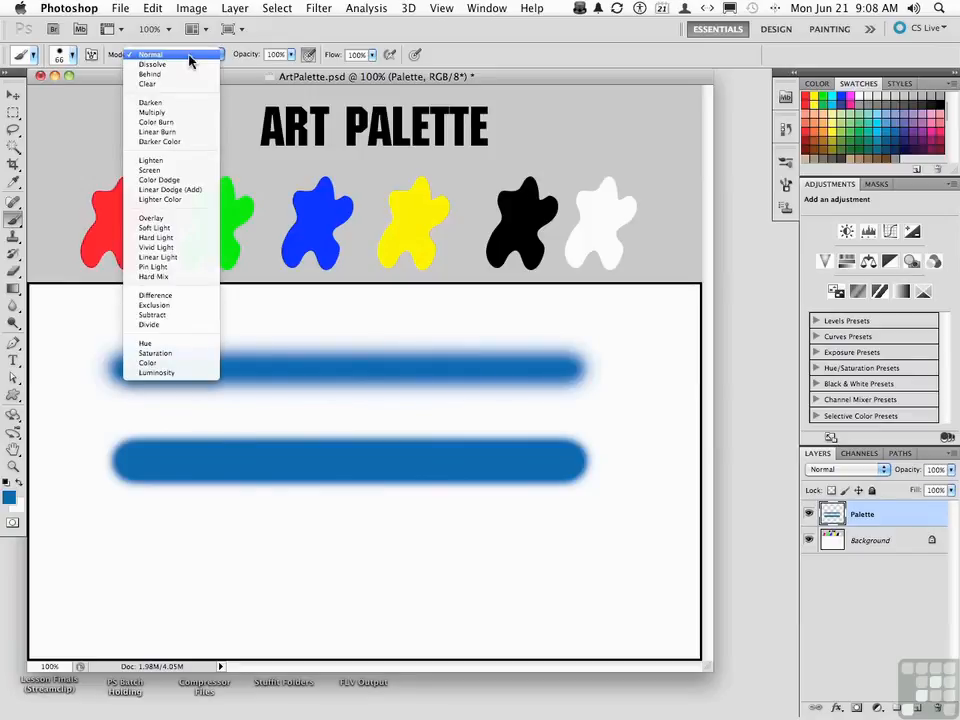
{"action": "left_click", "coordinate": [177, 181]}
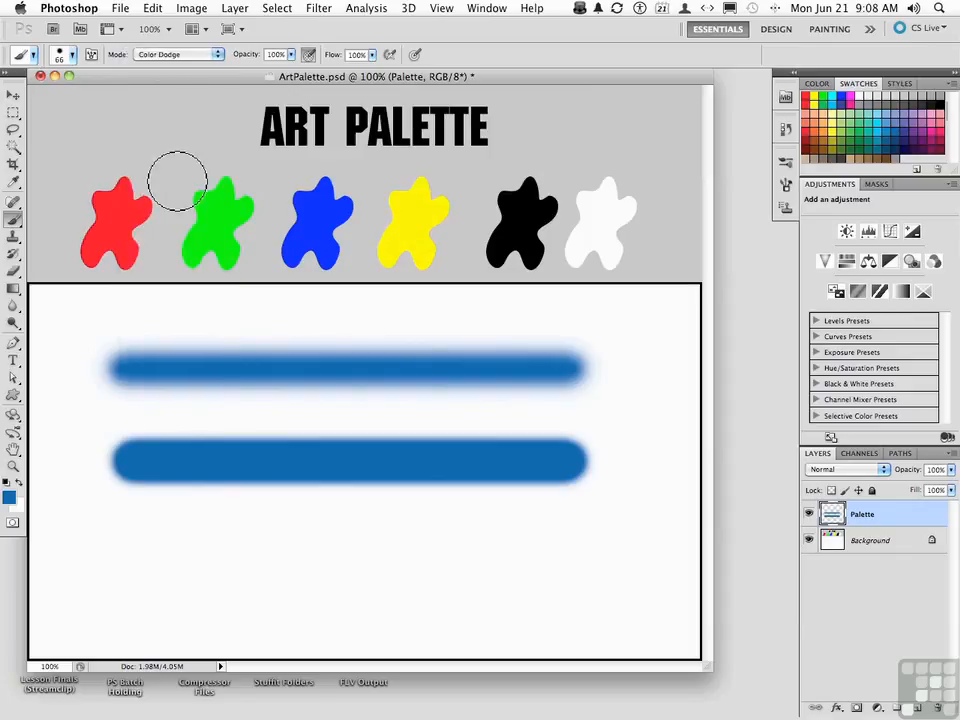
{"action": "left_click_drag", "start_coordinate": [332, 568], "coordinate": [343, 313]}
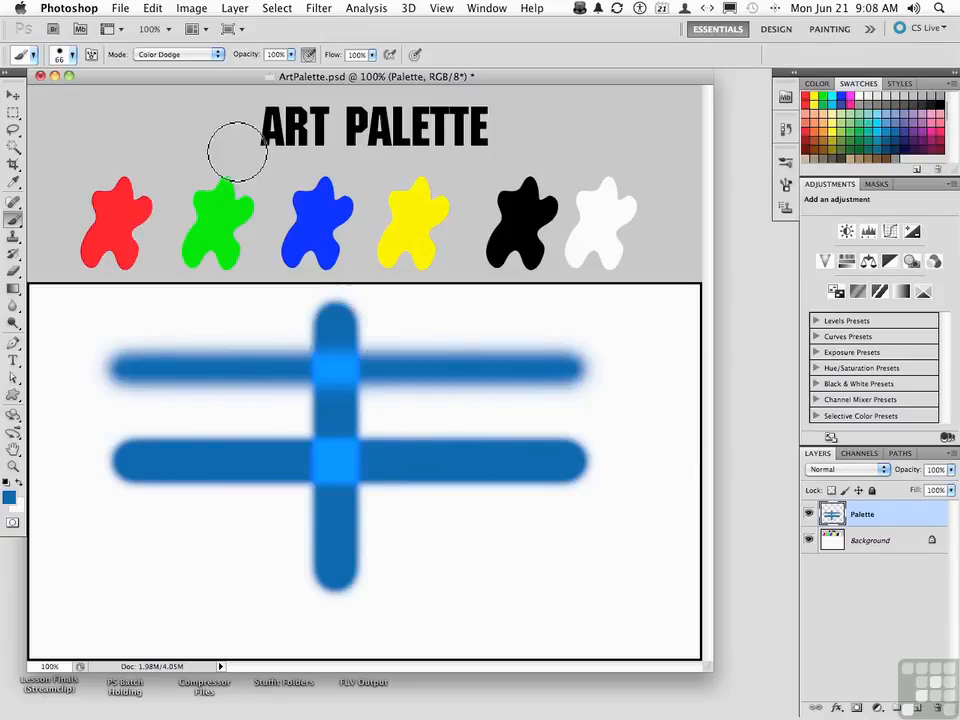
Set the brush blending mode to Normal and delete all the painted strokes from the Palette layer
{"action": "left_click", "coordinate": [205, 56]}
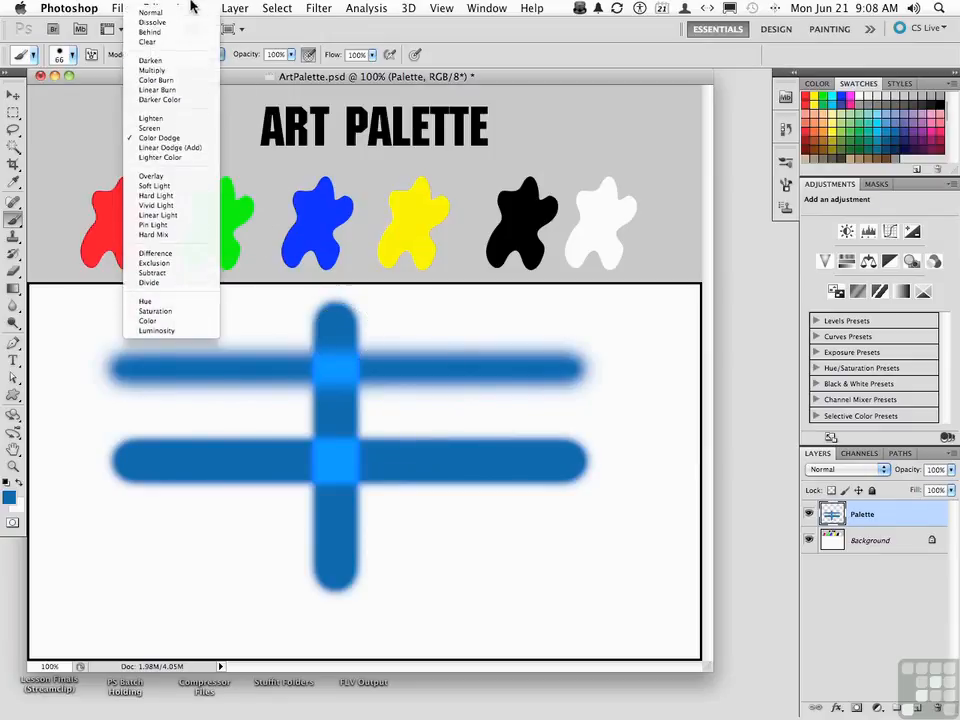
{"action": "left_click", "coordinate": [167, 17]}
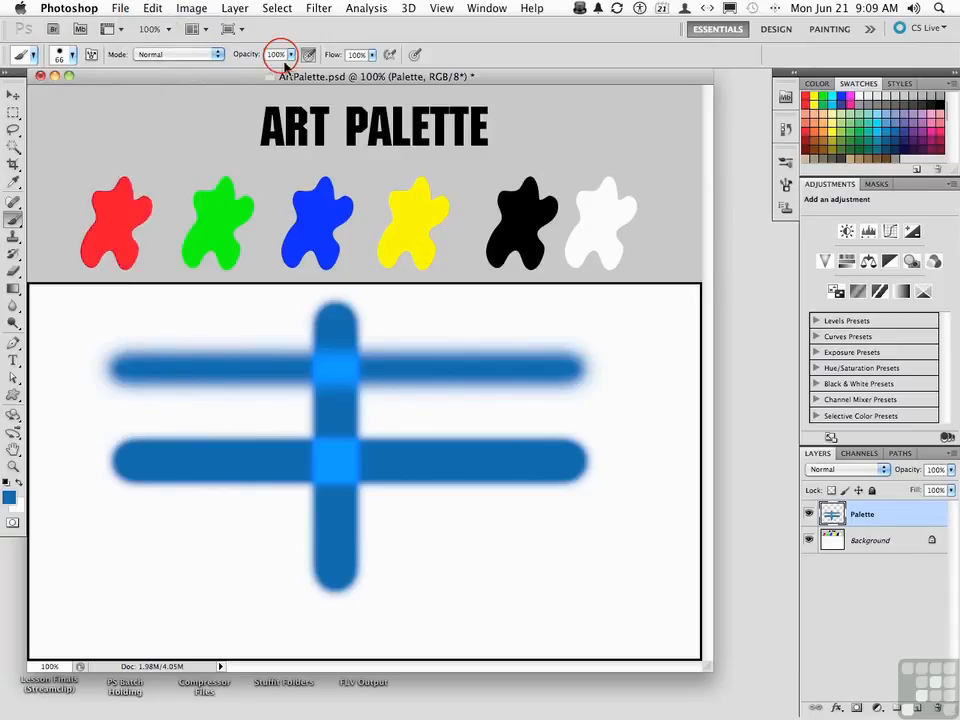
{"action": "key", "text": "super+a"}
{"action": "key", "text": "BackSpace"}
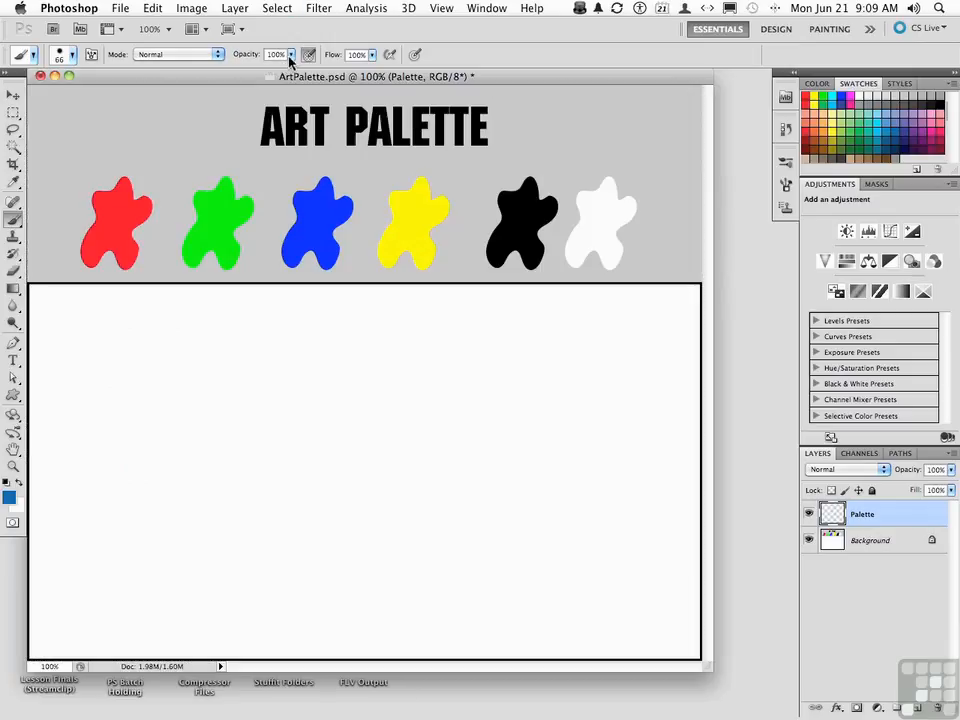
Stamp one blue dab at full opacity near the canvas's upper left and another below it at 50% opacity
{"action": "left_click", "coordinate": [103, 368]}
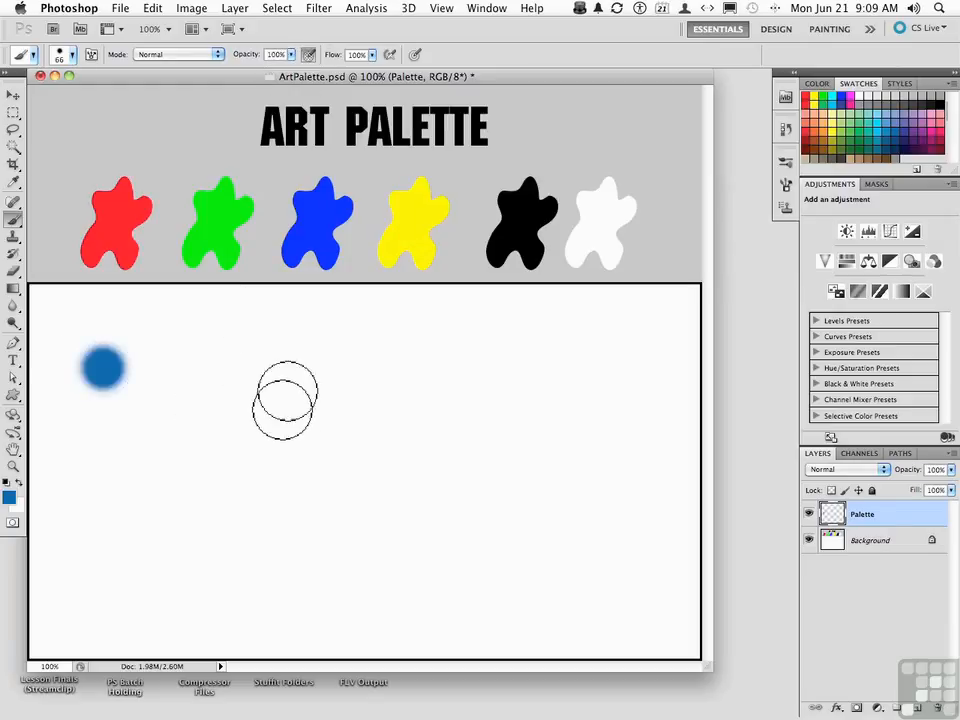
{"action": "left_click", "coordinate": [291, 58]}
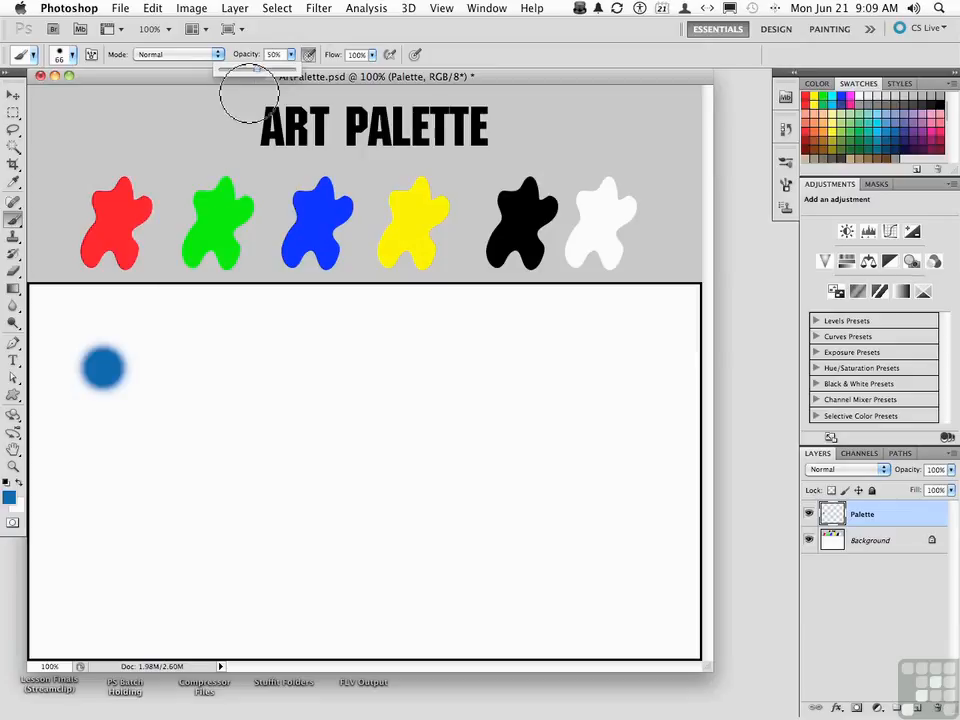
{"action": "left_click", "coordinate": [101, 465]}
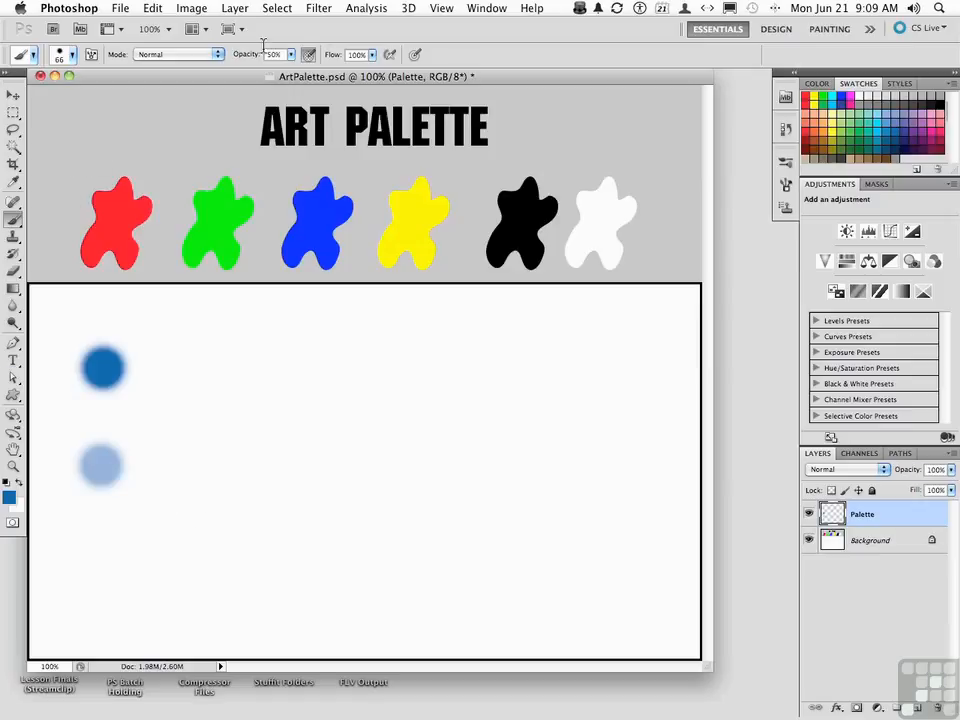
Set the brush opacity to 100% and stamp a blue dab beside the darker first one
{"action": "left_click", "coordinate": [290, 57]}
{"action": "left_click_drag", "start_coordinate": [290, 60], "coordinate": [335, 63]}
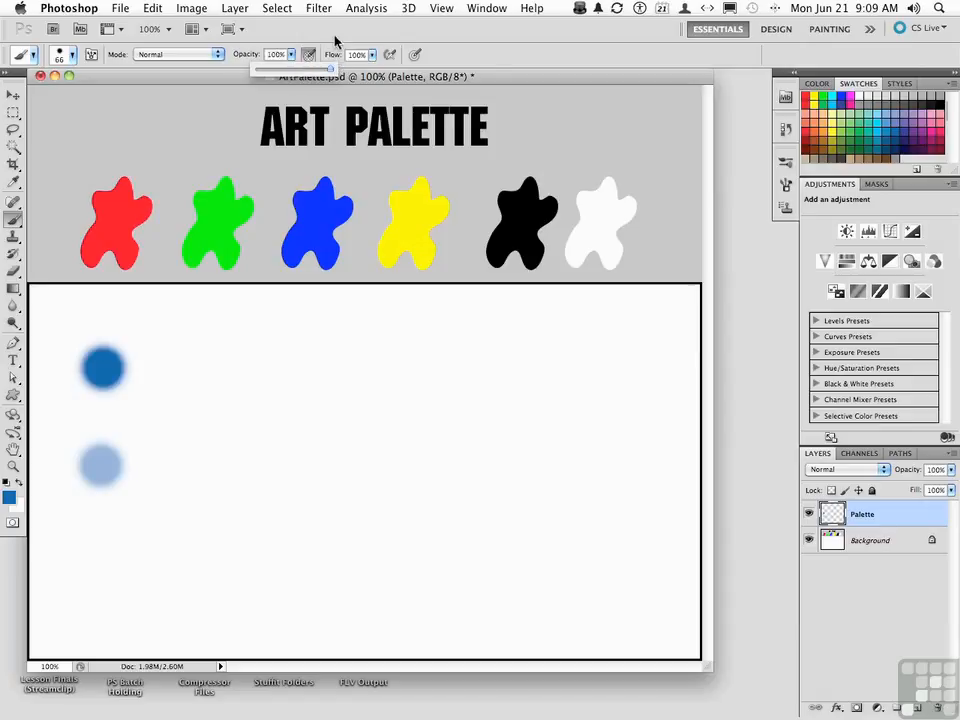
{"action": "left_click", "coordinate": [334, 37]}
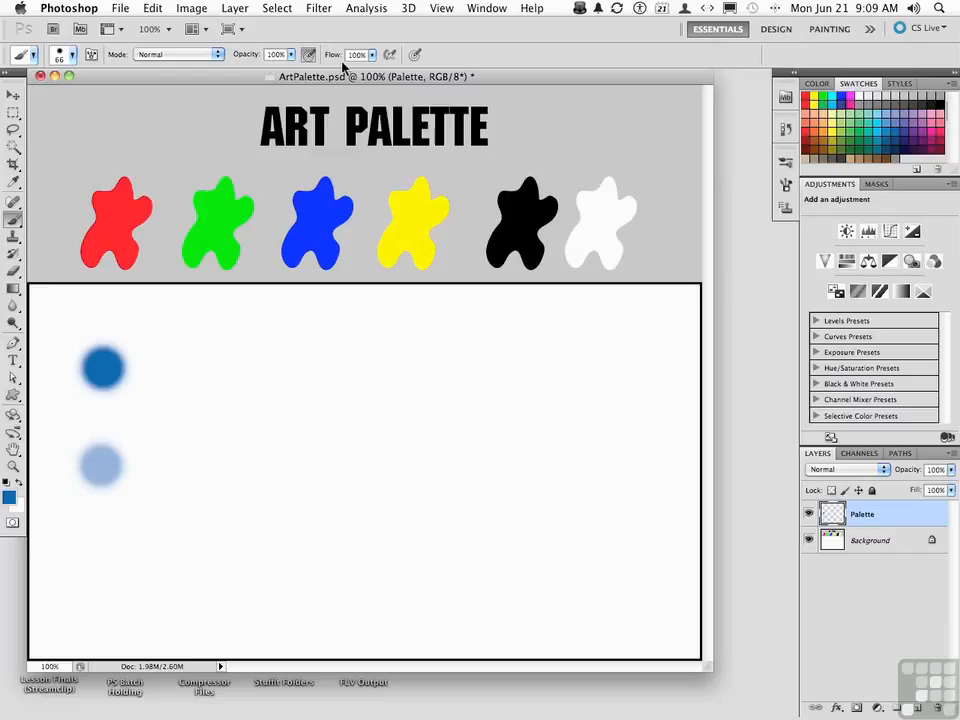
{"action": "left_click", "coordinate": [229, 370]}
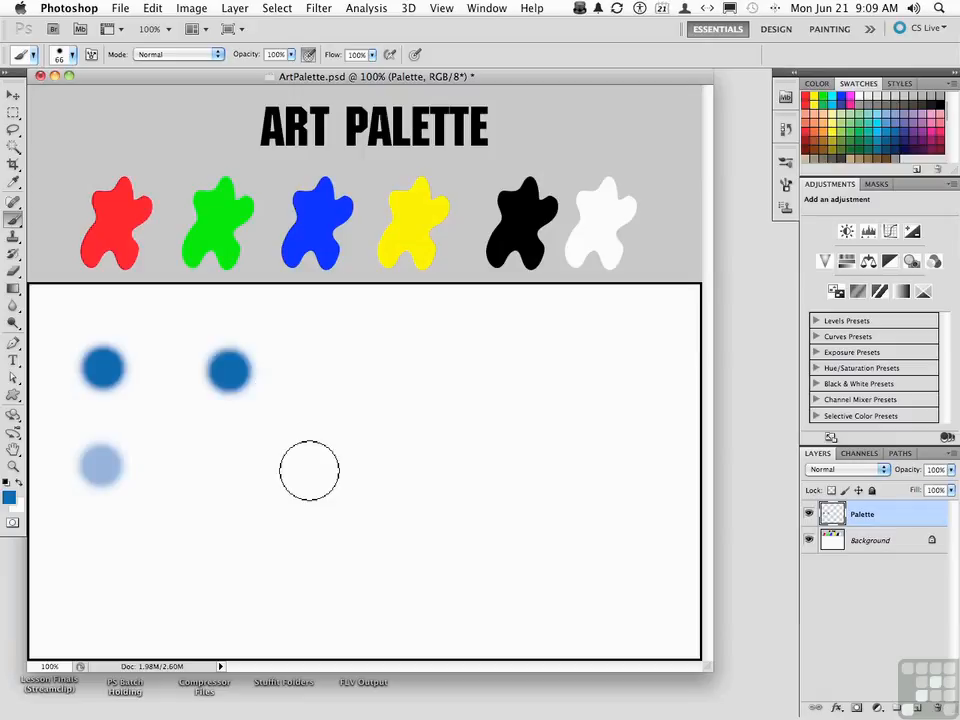
Set the brush flow to 50% and stamp a blue dab below the second dark dab
{"action": "left_click", "coordinate": [372, 55]}
{"action": "left_click_drag", "start_coordinate": [374, 71], "coordinate": [339, 78]}
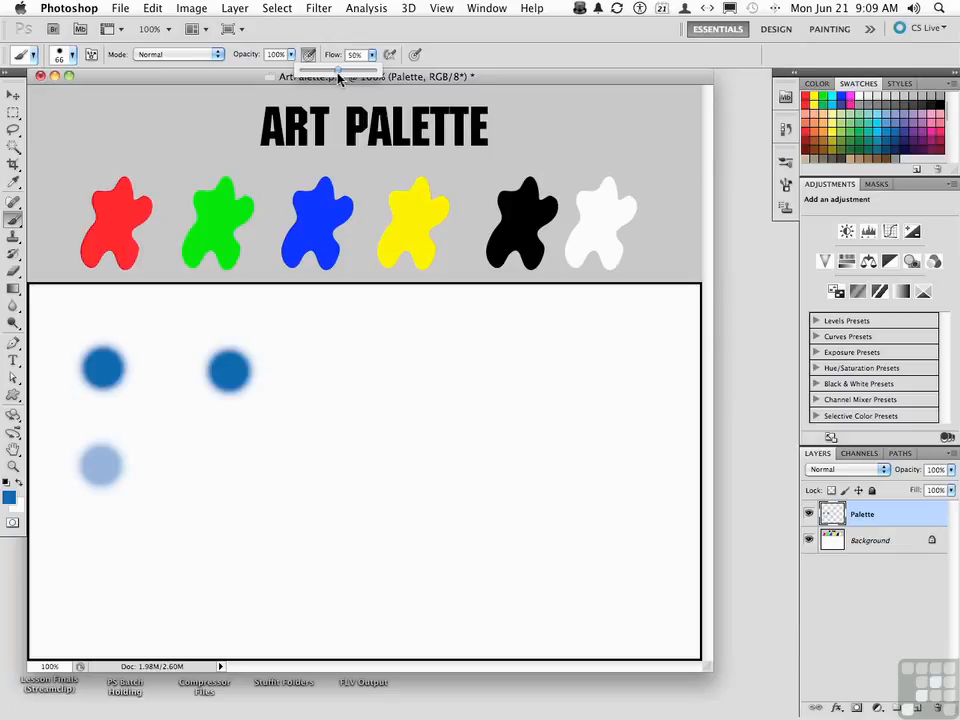
{"action": "left_click", "coordinate": [229, 461]}
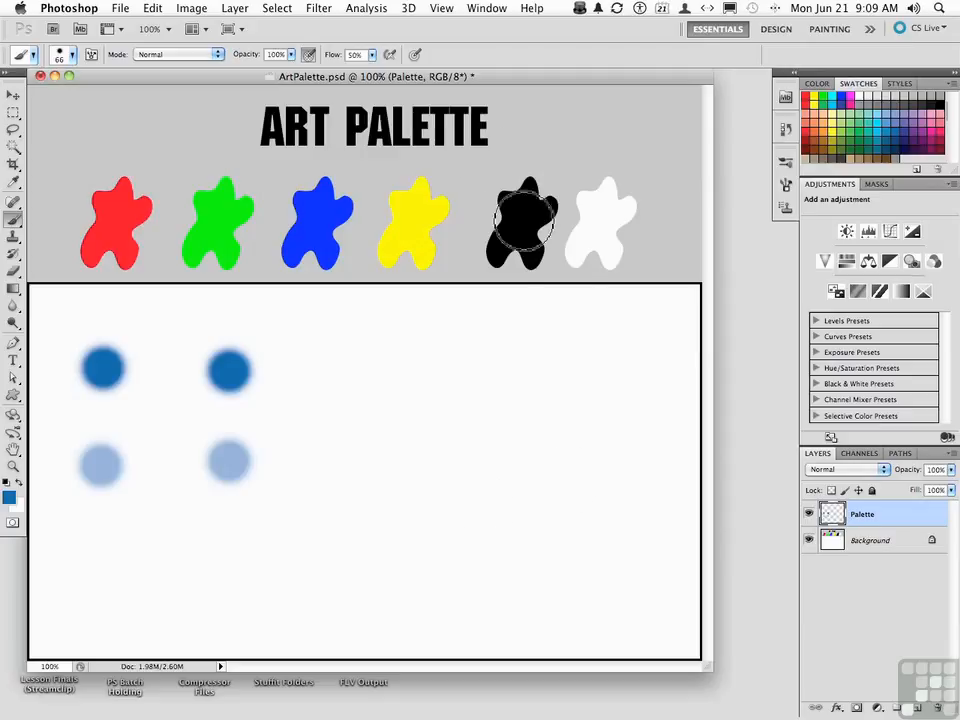
With flow at 100% and opacity at 50%, paint a large blue patch beside the dabs and layer two smaller strokes over its centre
{"action": "left_click", "coordinate": [372, 56]}
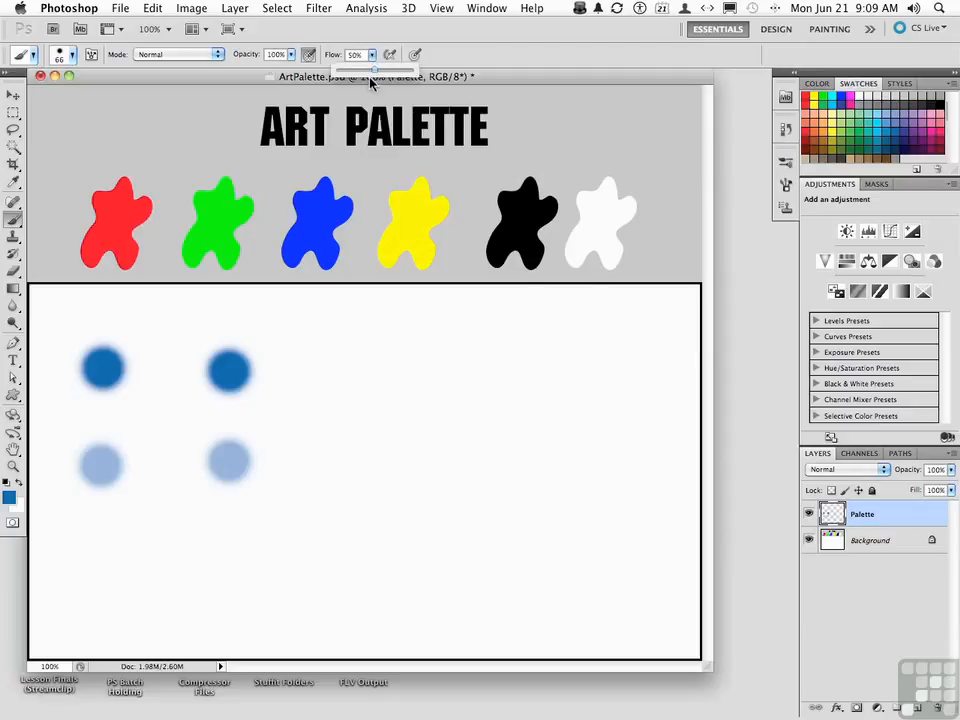
{"action": "left_click_drag", "start_coordinate": [369, 77], "coordinate": [417, 72]}
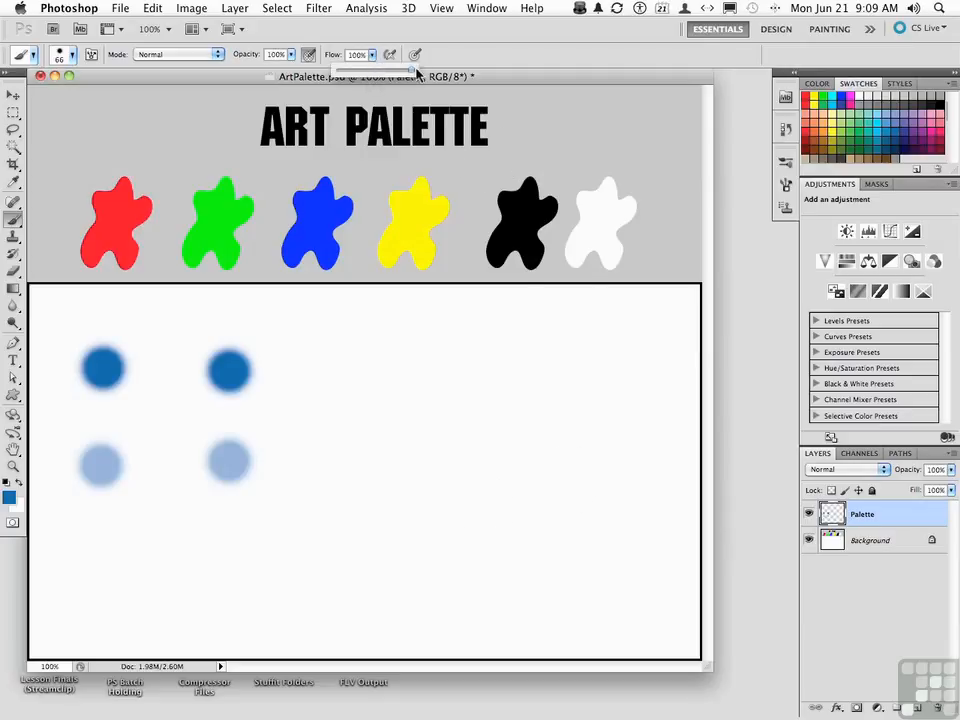
{"action": "left_click", "coordinate": [291, 55]}
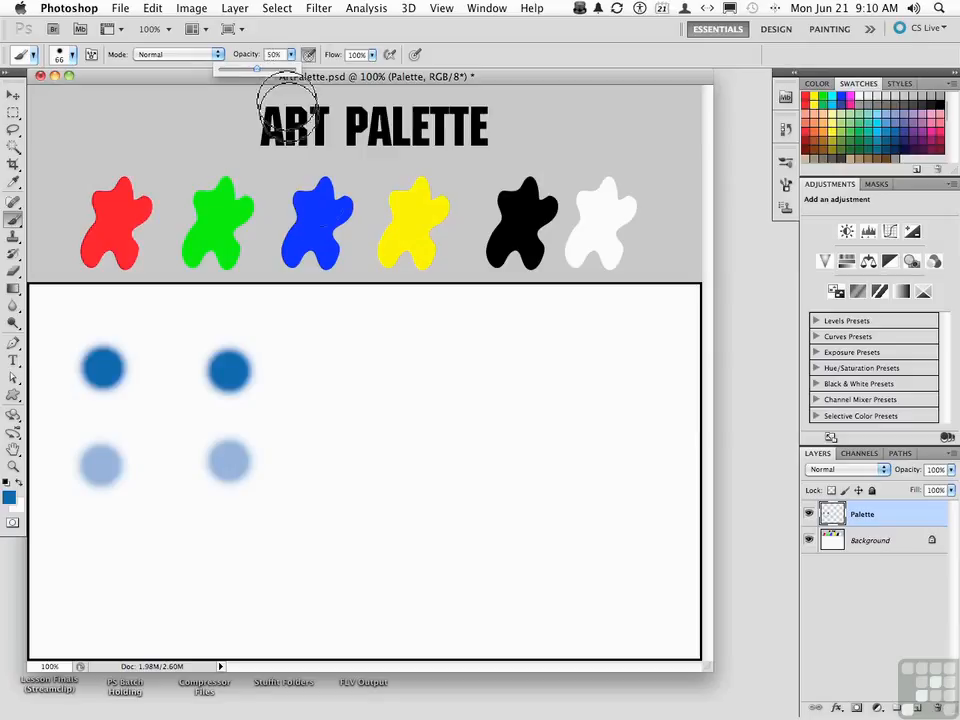
{"action": "left_click", "coordinate": [482, 369]}
{"action": "mouse_move", "coordinate": [482, 369]}
{"action": "left_mouse_down"}
{"action": "mouse_move", "coordinate": [437, 353]}
{"action": "mouse_move", "coordinate": [425, 373]}
{"action": "mouse_move", "coordinate": [440, 410]}
{"action": "mouse_move", "coordinate": [486, 410]}
{"action": "mouse_move", "coordinate": [506, 398]}
{"action": "mouse_move", "coordinate": [508, 375]}
{"action": "mouse_move", "coordinate": [491, 353]}
{"action": "mouse_move", "coordinate": [446, 350]}
{"action": "mouse_move", "coordinate": [431, 364]}
{"action": "mouse_move", "coordinate": [430, 385]}
{"action": "mouse_move", "coordinate": [464, 393]}
{"action": "mouse_move", "coordinate": [477, 384]}
{"action": "mouse_move", "coordinate": [453, 356]}
{"action": "mouse_move", "coordinate": [438, 356]}
{"action": "mouse_move", "coordinate": [431, 395]}
{"action": "mouse_move", "coordinate": [442, 413]}
{"action": "mouse_move", "coordinate": [497, 415]}
{"action": "mouse_move", "coordinate": [515, 387]}
{"action": "mouse_move", "coordinate": [498, 348]}
{"action": "mouse_move", "coordinate": [437, 347]}
{"action": "mouse_move", "coordinate": [427, 388]}
{"action": "mouse_move", "coordinate": [440, 420]}
{"action": "mouse_move", "coordinate": [480, 424]}
{"action": "mouse_move", "coordinate": [520, 405]}
{"action": "mouse_move", "coordinate": [518, 350]}
{"action": "mouse_move", "coordinate": [499, 336]}
{"action": "mouse_move", "coordinate": [435, 346]}
{"action": "mouse_move", "coordinate": [430, 403]}
{"action": "left_mouse_up"}
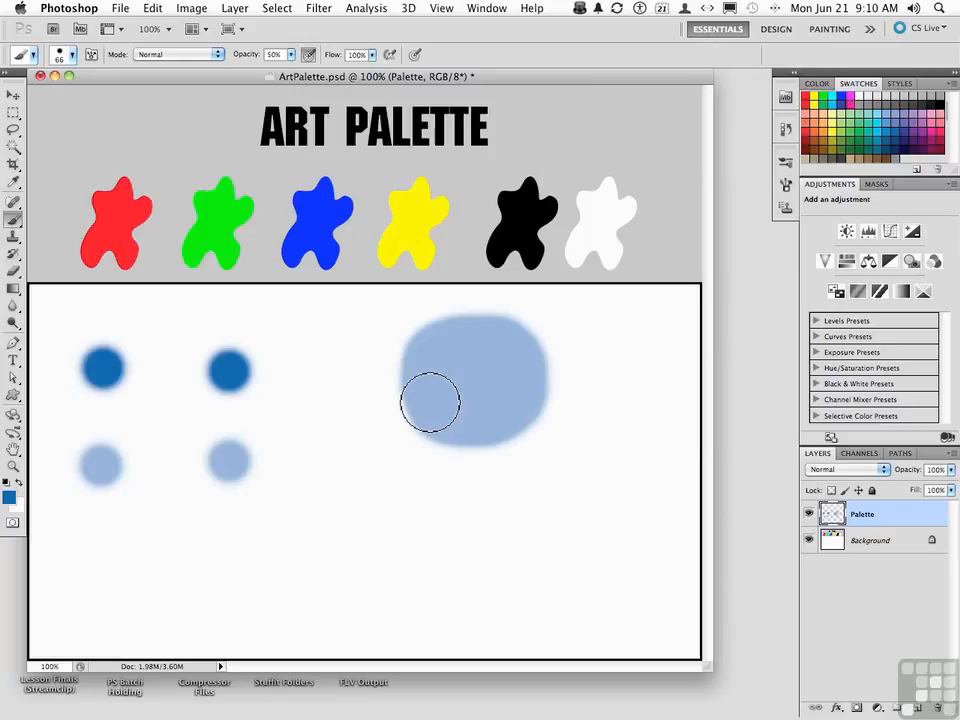
{"action": "left_click", "coordinate": [476, 376]}
{"action": "mouse_move", "coordinate": [476, 372]}
{"action": "left_mouse_down"}
{"action": "mouse_move", "coordinate": [463, 360]}
{"action": "mouse_move", "coordinate": [450, 375]}
{"action": "mouse_move", "coordinate": [459, 396]}
{"action": "mouse_move", "coordinate": [490, 396]}
{"action": "mouse_move", "coordinate": [497, 371]}
{"action": "mouse_move", "coordinate": [476, 356]}
{"action": "mouse_move", "coordinate": [456, 364]}
{"action": "mouse_move", "coordinate": [467, 381]}
{"action": "mouse_move", "coordinate": [476, 373]}
{"action": "mouse_move", "coordinate": [470, 380]}
{"action": "left_mouse_up"}
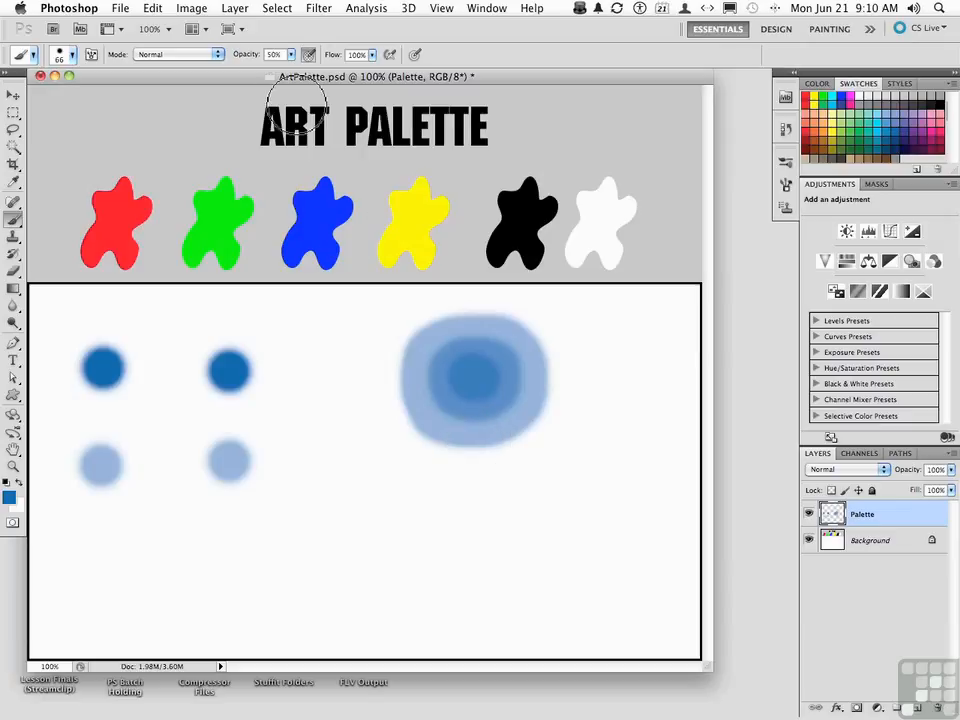
With brush opacity at 100% and flow at 50%, paint two solid blue patches, one below the layered patch and one to its lower right
{"action": "left_click", "coordinate": [290, 54]}
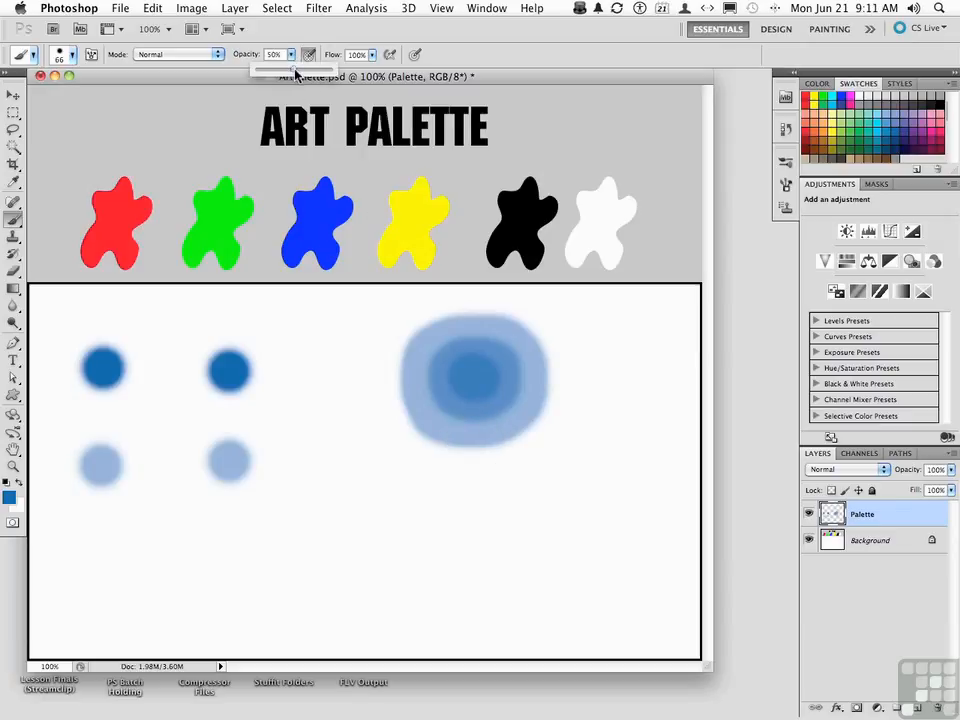
{"action": "left_click_drag", "start_coordinate": [313, 74], "coordinate": [333, 70]}
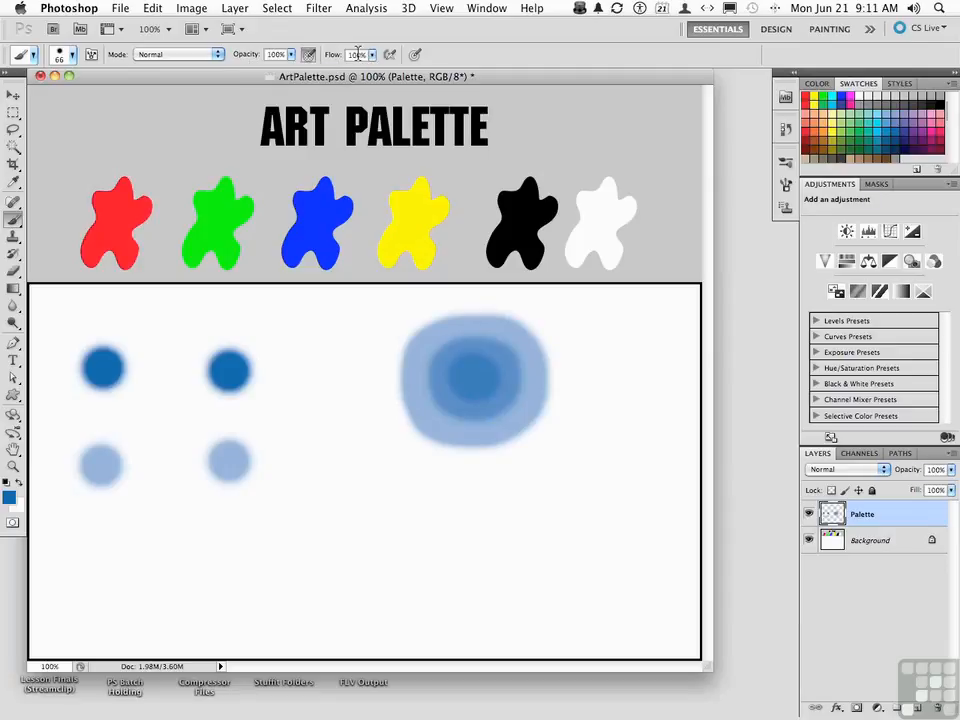
{"action": "type", "text": "50"}
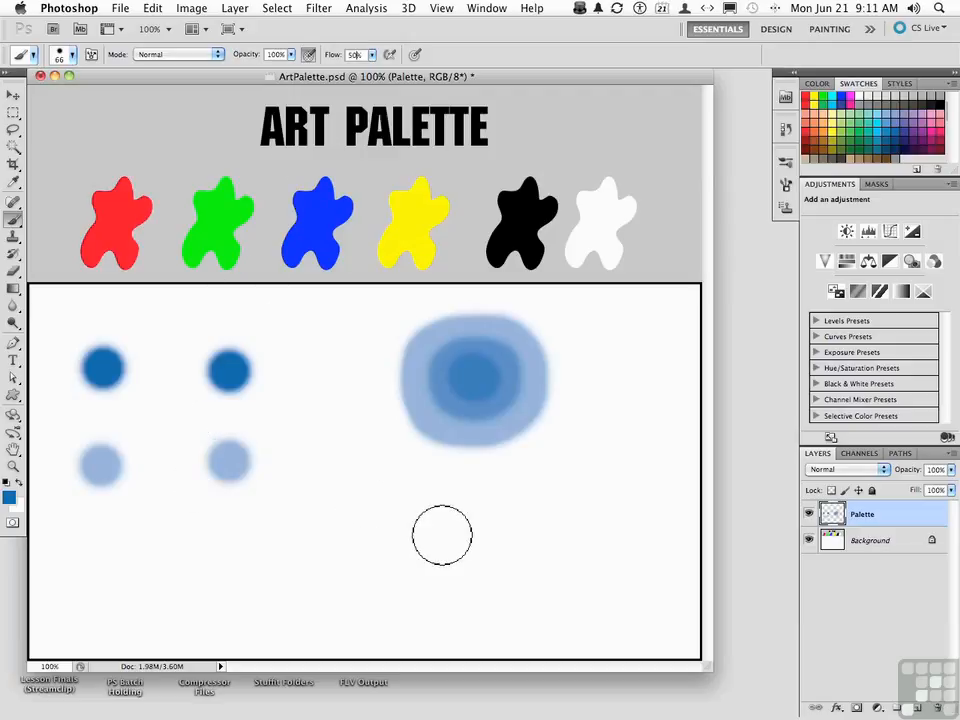
{"action": "mouse_move", "coordinate": [440, 528]}
{"action": "left_mouse_down"}
{"action": "mouse_move", "coordinate": [486, 544]}
{"action": "mouse_move", "coordinate": [514, 515]}
{"action": "mouse_move", "coordinate": [499, 493]}
{"action": "mouse_move", "coordinate": [440, 494]}
{"action": "mouse_move", "coordinate": [436, 538]}
{"action": "mouse_move", "coordinate": [463, 552]}
{"action": "mouse_move", "coordinate": [501, 534]}
{"action": "mouse_move", "coordinate": [499, 501]}
{"action": "mouse_move", "coordinate": [473, 499]}
{"action": "mouse_move", "coordinate": [458, 513]}
{"action": "mouse_move", "coordinate": [459, 531]}
{"action": "mouse_move", "coordinate": [485, 530]}
{"action": "mouse_move", "coordinate": [486, 510]}
{"action": "mouse_move", "coordinate": [456, 505]}
{"action": "mouse_move", "coordinate": [452, 523]}
{"action": "mouse_move", "coordinate": [465, 538]}
{"action": "mouse_move", "coordinate": [492, 535]}
{"action": "mouse_move", "coordinate": [487, 506]}
{"action": "mouse_move", "coordinate": [445, 518]}
{"action": "left_mouse_up"}
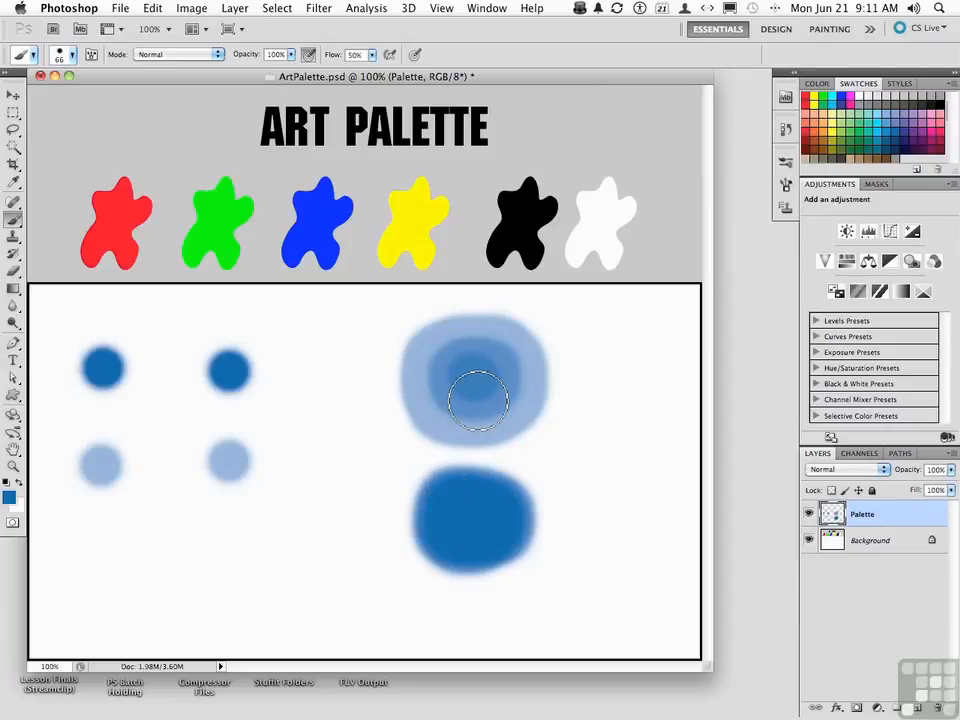
{"action": "left_click", "coordinate": [611, 516]}
{"action": "mouse_move", "coordinate": [611, 516]}
{"action": "left_mouse_down"}
{"action": "mouse_move", "coordinate": [641, 506]}
{"action": "mouse_move", "coordinate": [638, 447]}
{"action": "mouse_move", "coordinate": [579, 471]}
{"action": "mouse_move", "coordinate": [579, 487]}
{"action": "mouse_move", "coordinate": [595, 500]}
{"action": "mouse_move", "coordinate": [623, 477]}
{"action": "mouse_move", "coordinate": [617, 452]}
{"action": "mouse_move", "coordinate": [591, 458]}
{"action": "mouse_move", "coordinate": [582, 491]}
{"action": "mouse_move", "coordinate": [597, 506]}
{"action": "mouse_move", "coordinate": [615, 478]}
{"action": "left_mouse_up"}
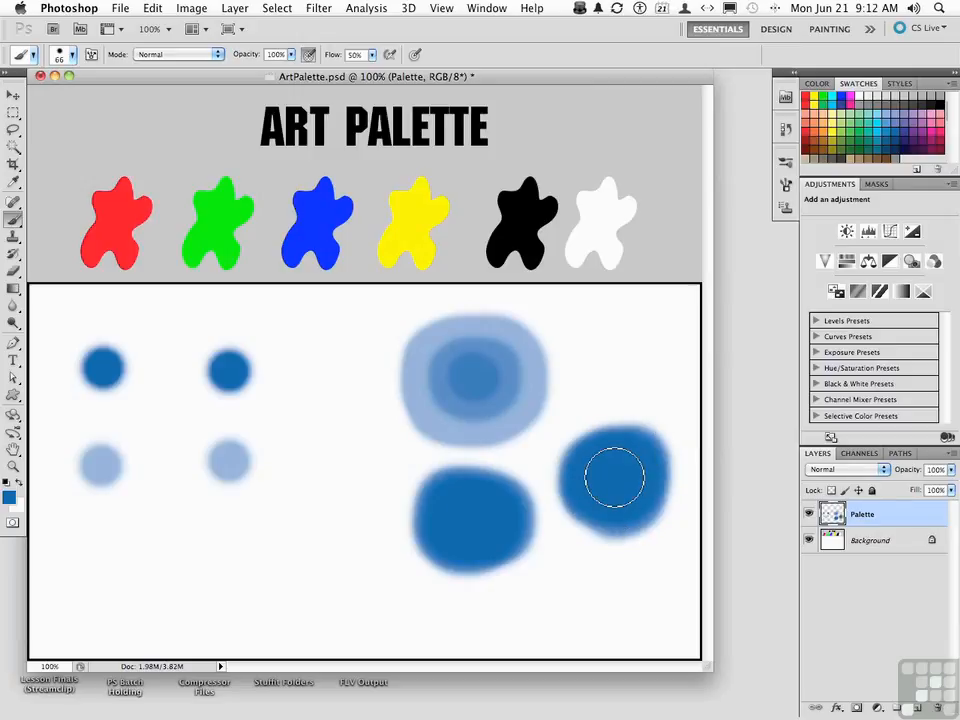
Set the brush flow back to 100%
{"action": "left_click", "coordinate": [371, 55]}
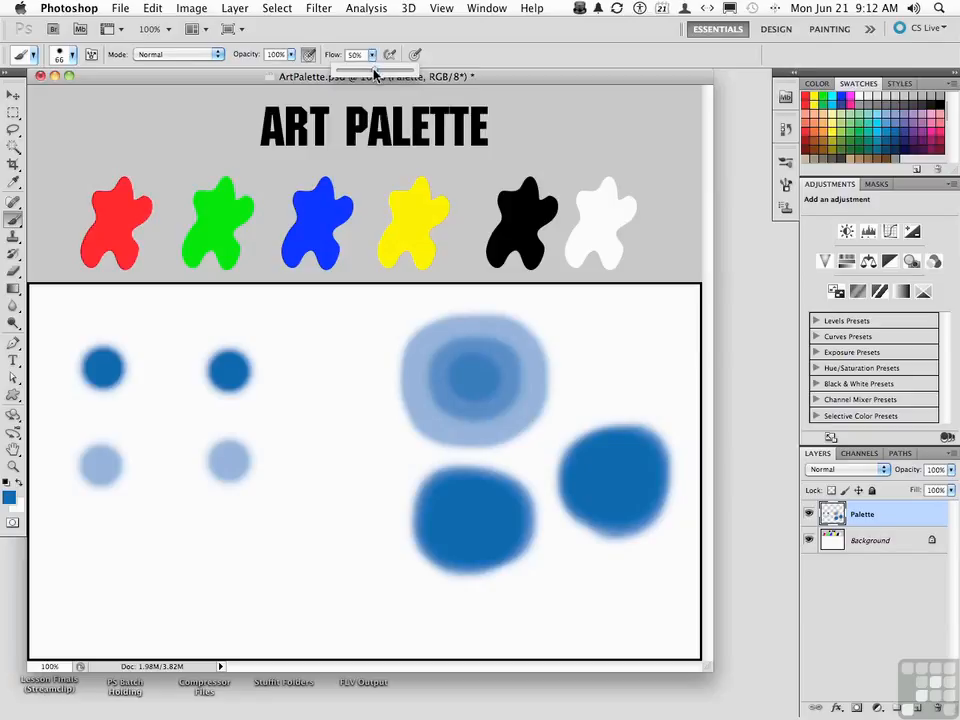
{"action": "left_click", "coordinate": [302, 31]}
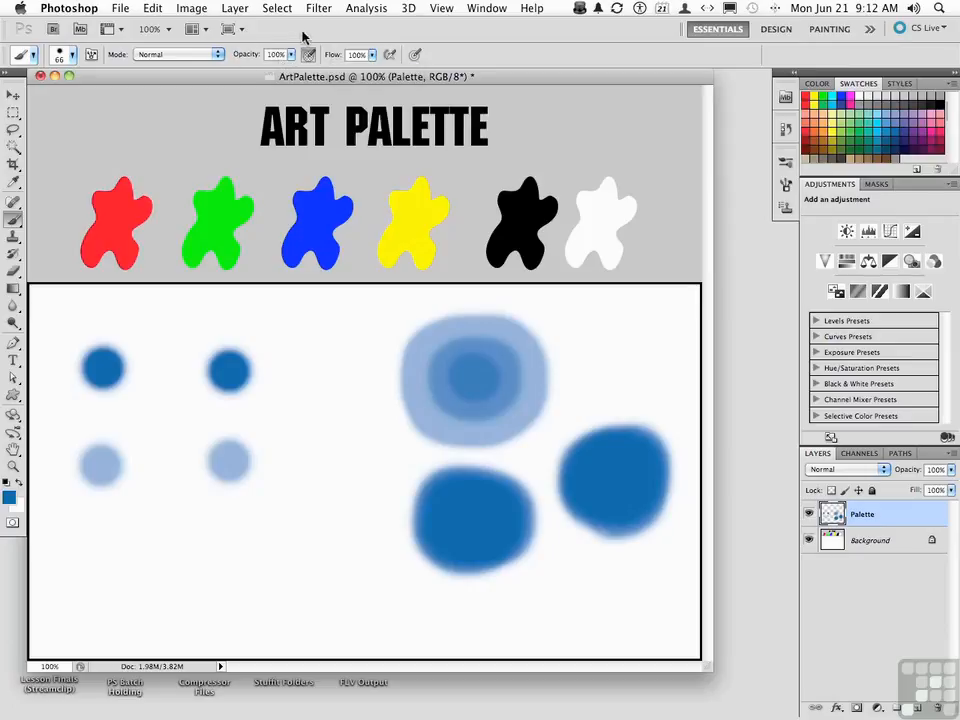